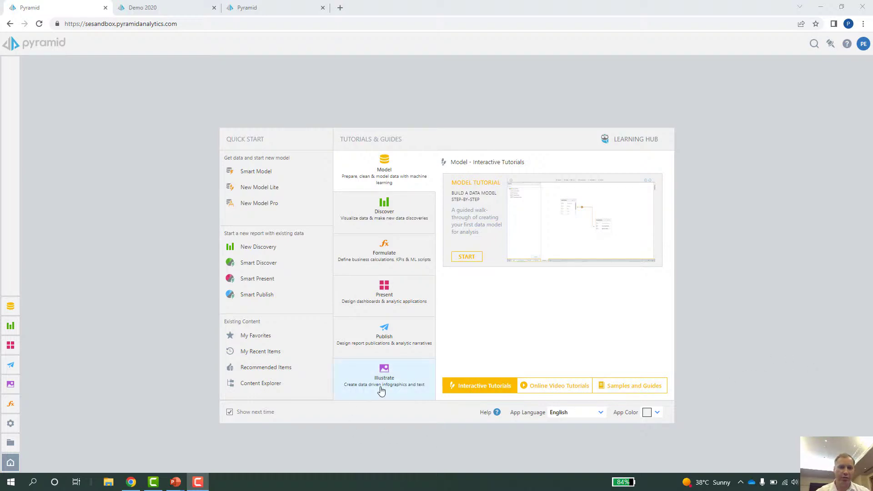
Start a new discovery on the EPM POs with more variables model in English - United States
click(9, 327)
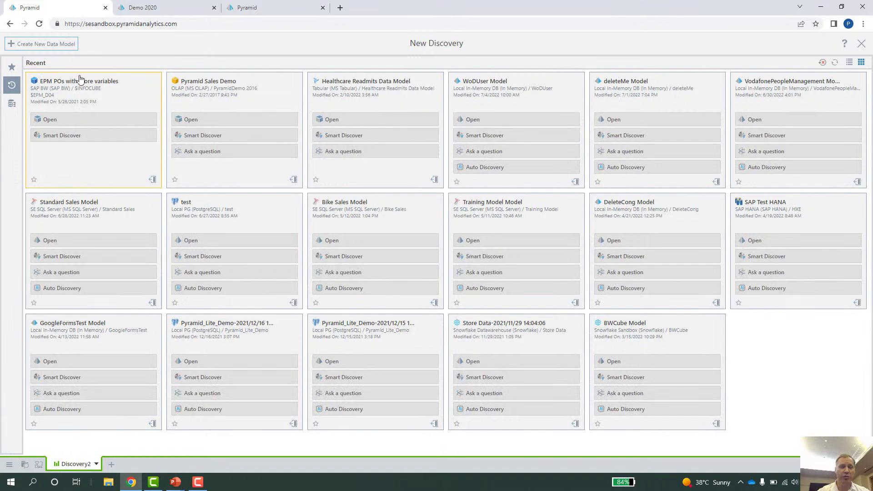
click(121, 97)
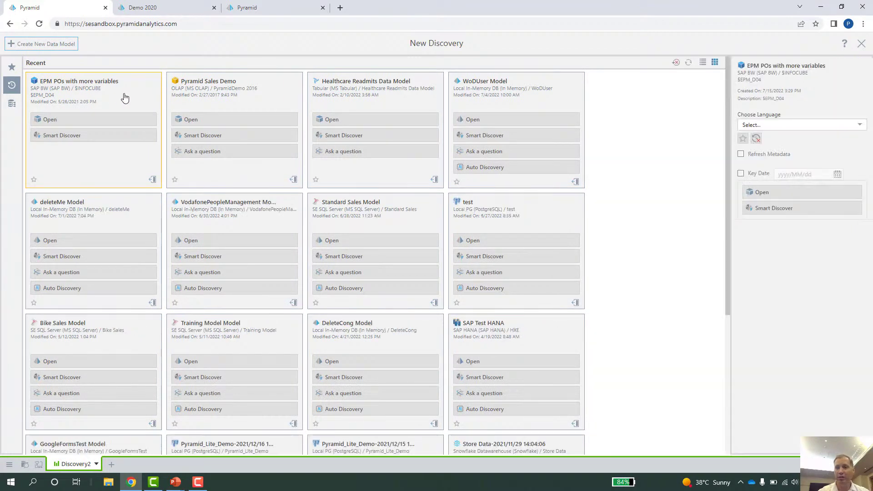
click(818, 124)
scroll(809, 181, down, 2)
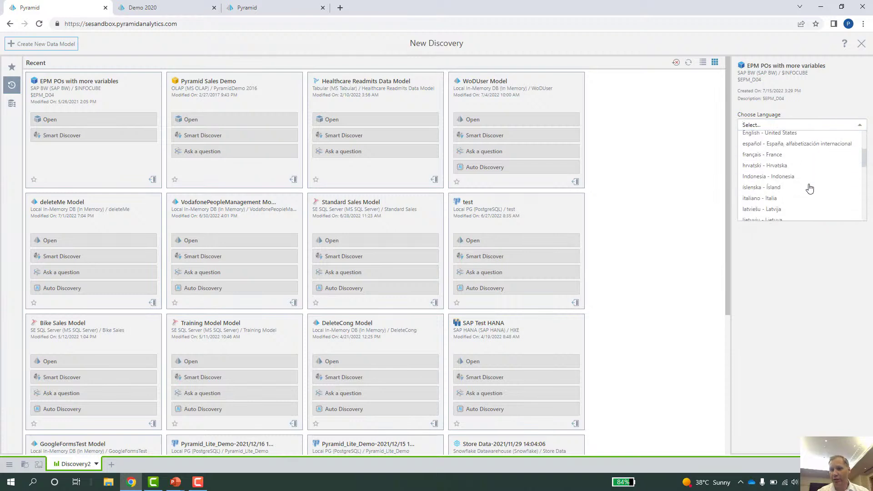
click(807, 135)
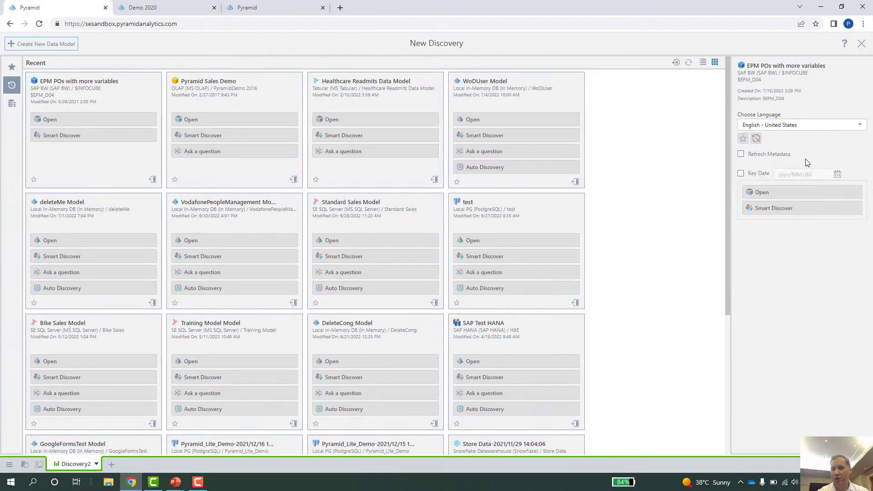
click(767, 193)
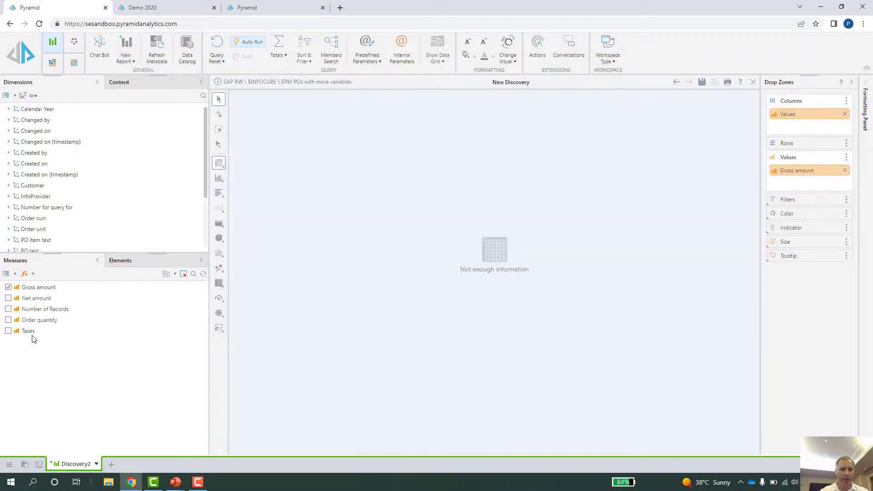
Add Order quantity beside Gross amount as values, totalling 241,047 EA, and expand the Customer dimension
click(9, 320)
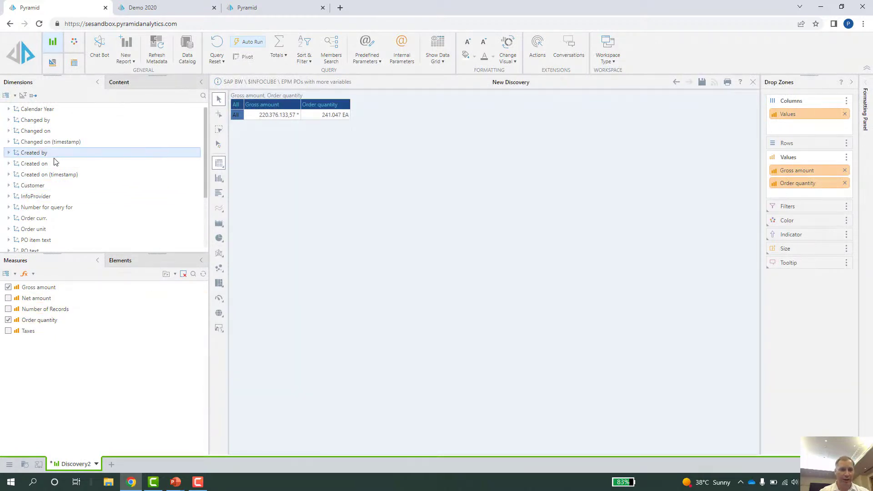
scroll(40, 191, down, 1)
scroll(40, 191, down, 2)
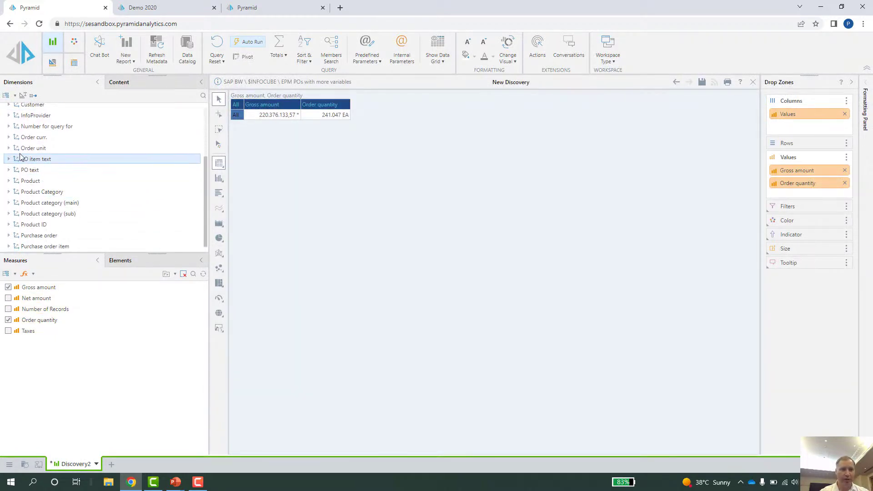
scroll(20, 157, up, 2)
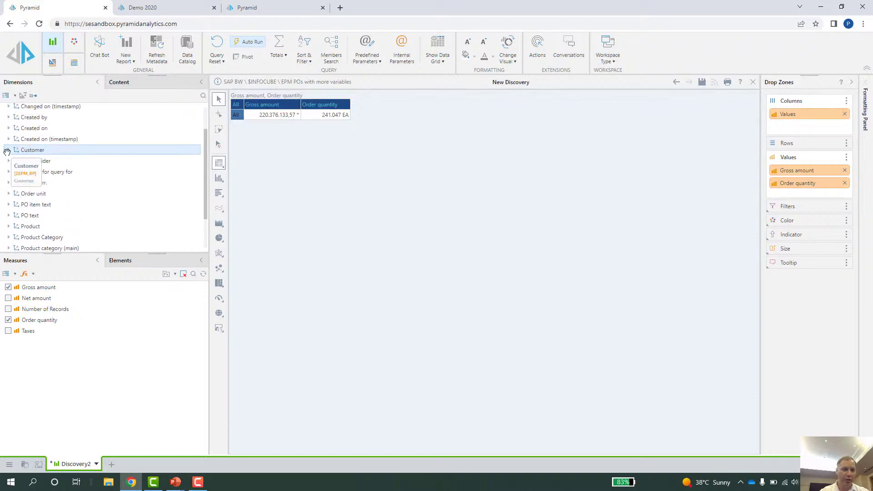
click(8, 150)
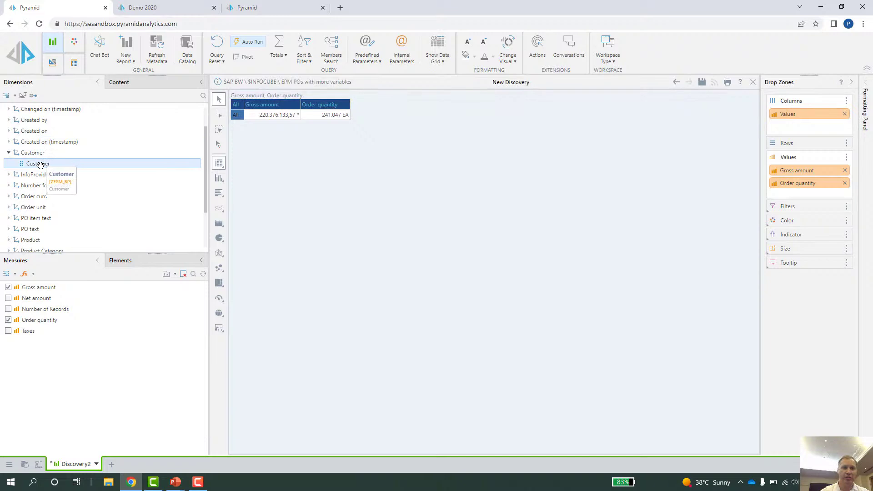
Put the Customer level on rows to break Gross amount and Order quantity down per customer
drag(40, 165, 785, 145)
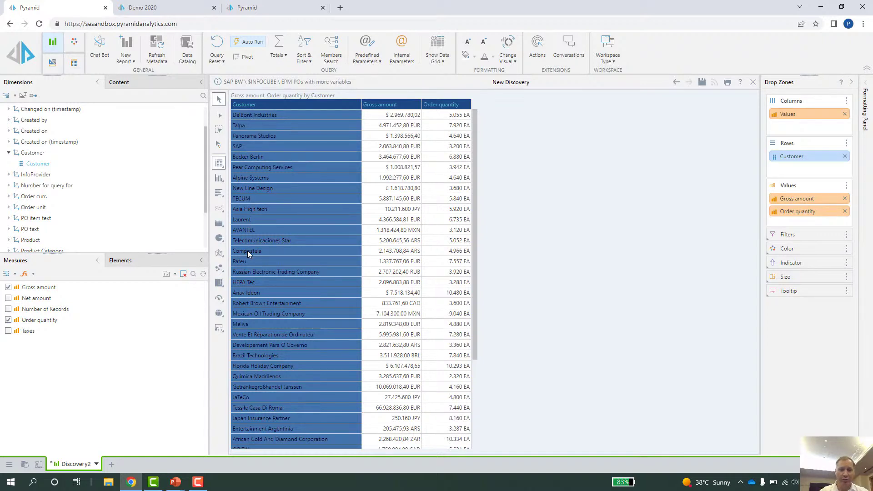
mouse_move(247, 253)
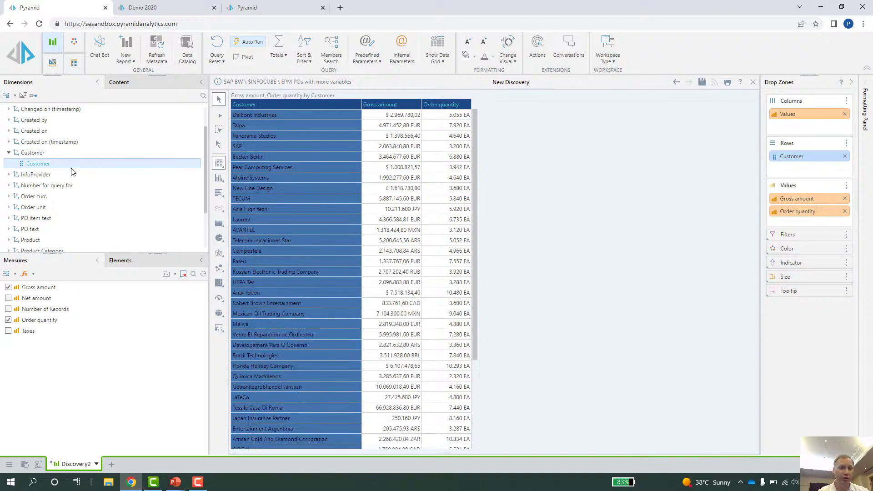
click(36, 99)
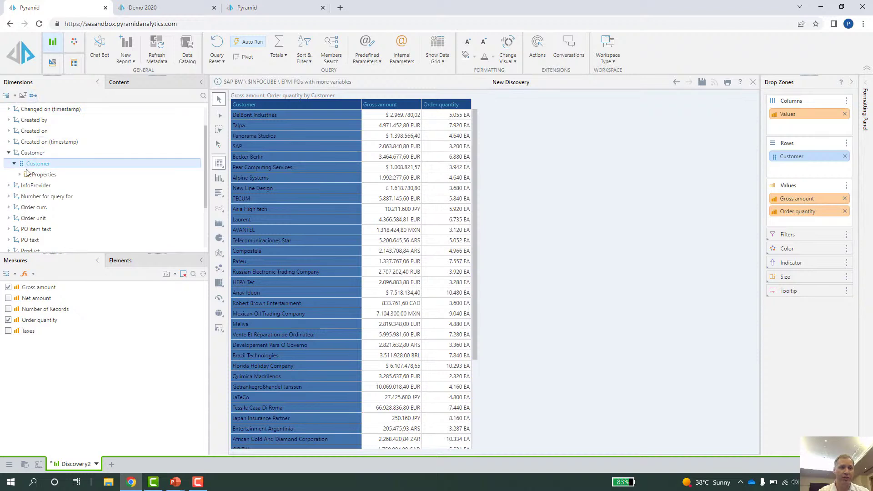
click(19, 174)
scroll(65, 190, down, 2)
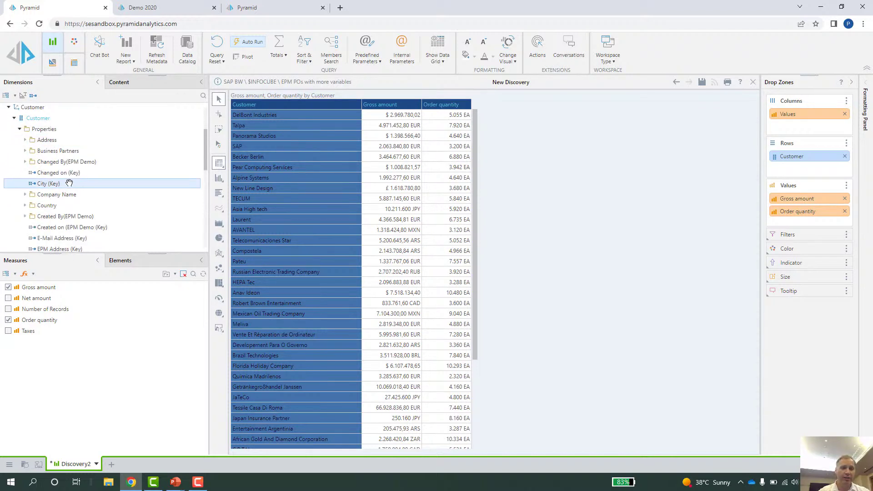
drag(49, 184, 803, 164)
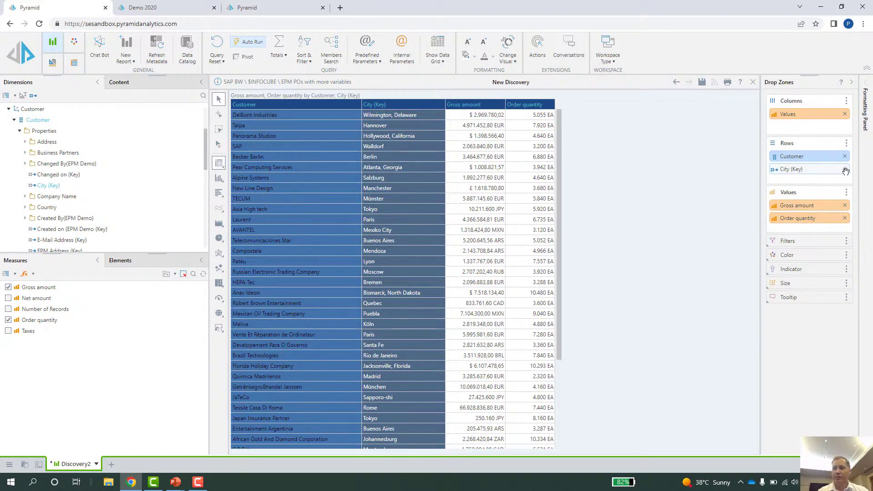
click(844, 169)
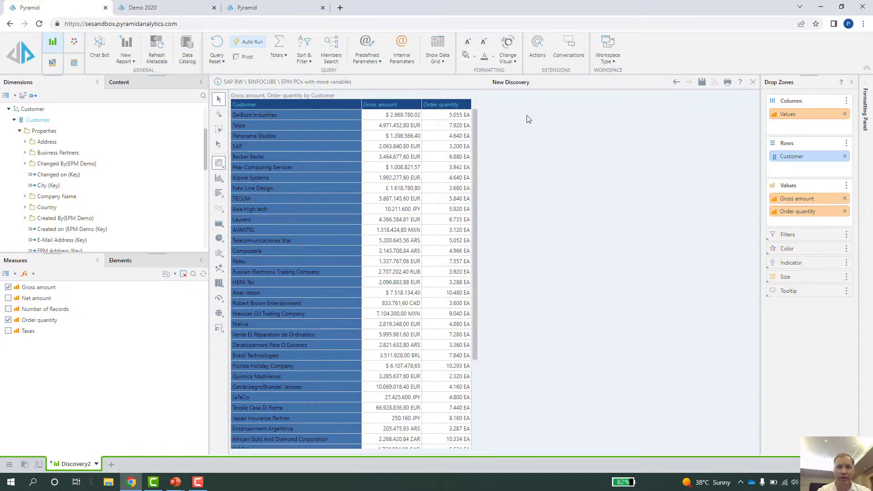
Create a Ratio quick calc dividing Gross amount by Order quantity for each customer
click(410, 106)
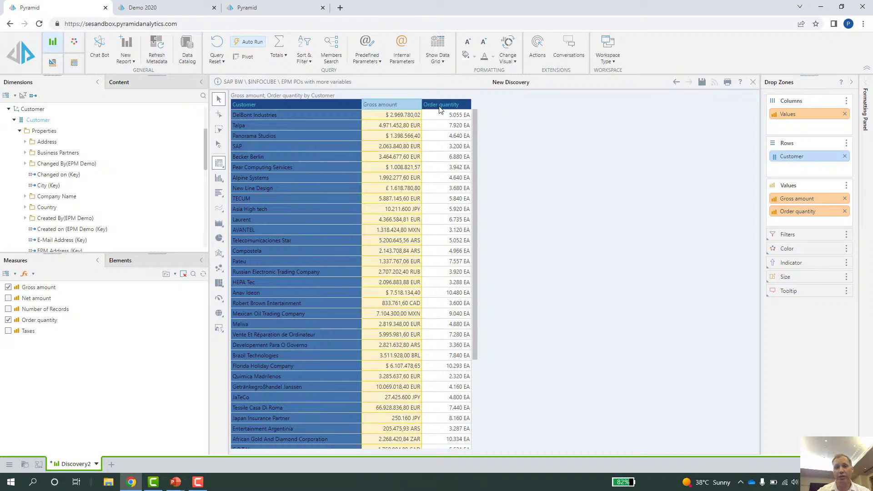
ctrl+click(438, 106)
right_click(438, 105)
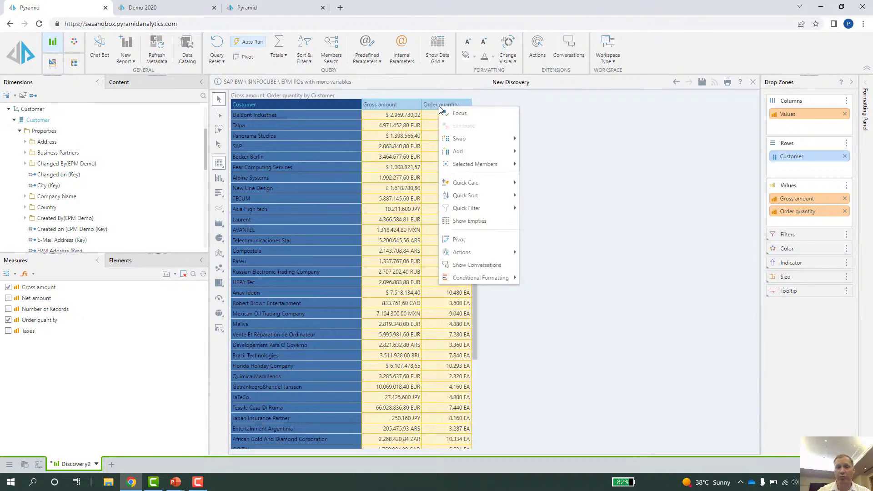
mouse_move(479, 184)
mouse_move(541, 184)
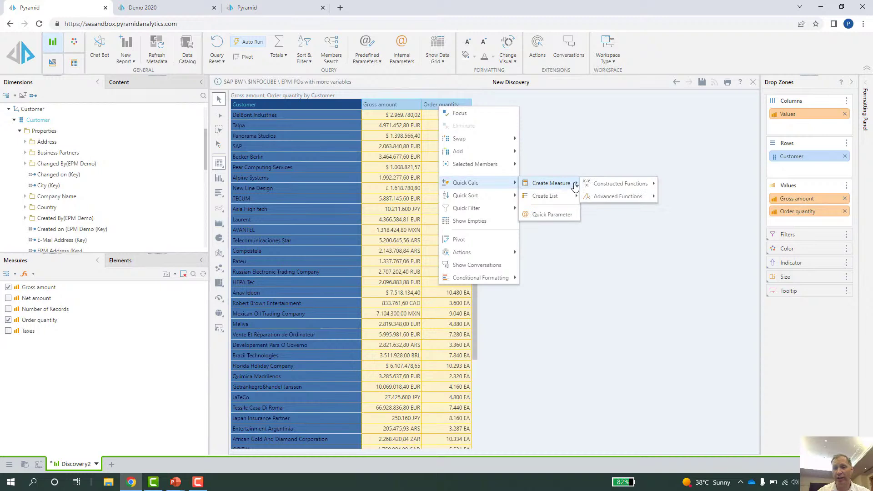
mouse_move(621, 185)
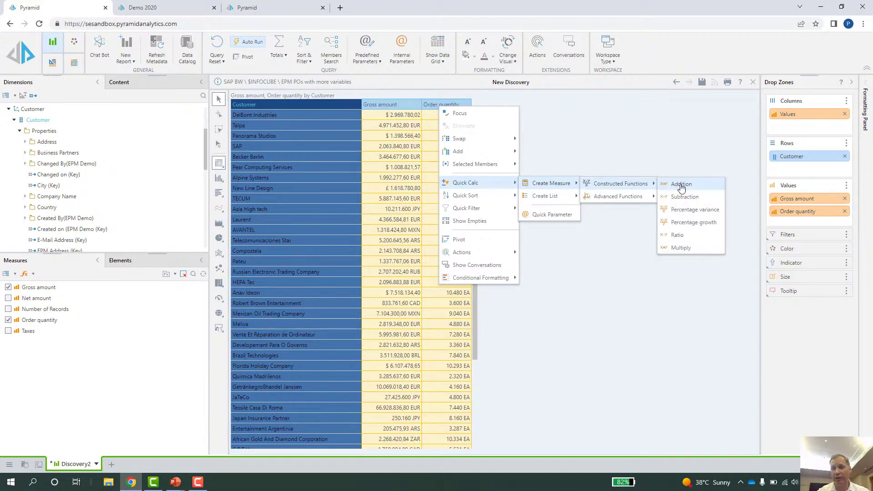
click(678, 236)
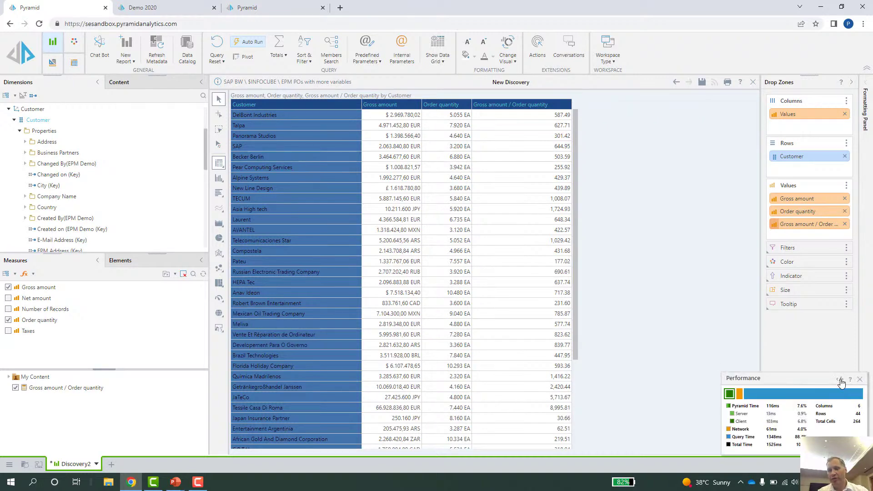
Review the ratio's definition in the query text, then drop Order quantity from the values
click(842, 384)
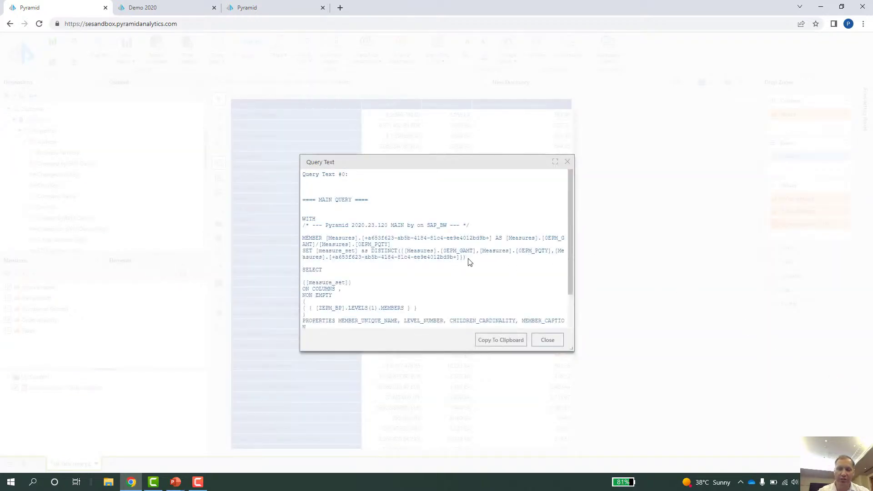
drag(468, 258, 303, 220)
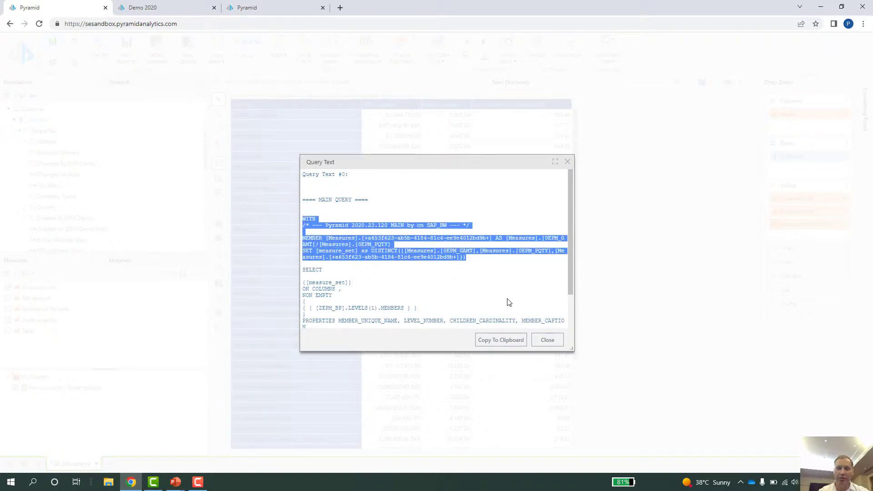
click(539, 341)
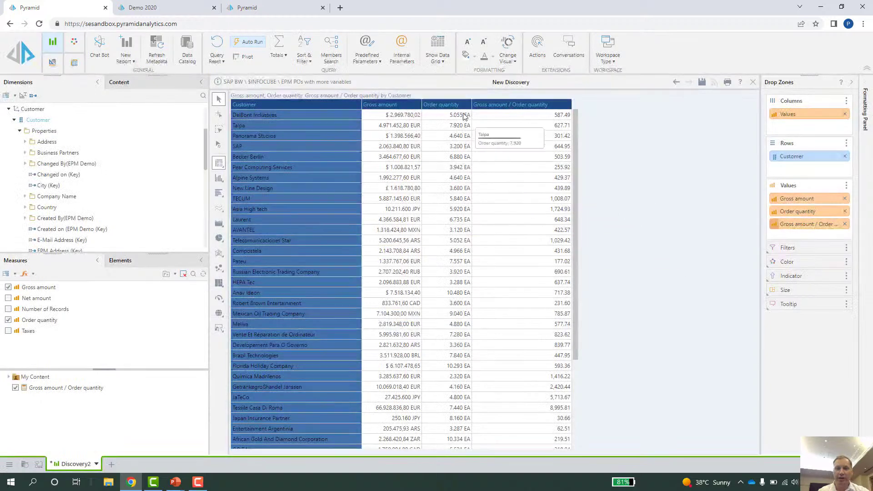
click(845, 211)
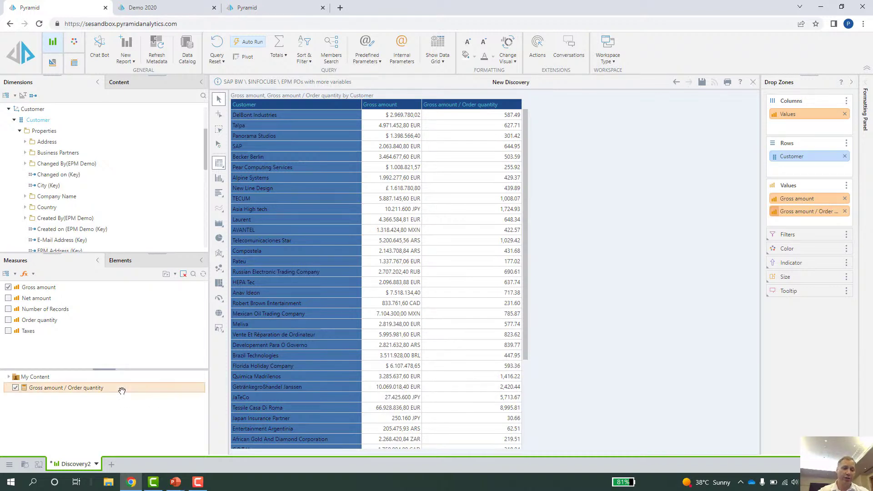
right_click(72, 388)
click(100, 368)
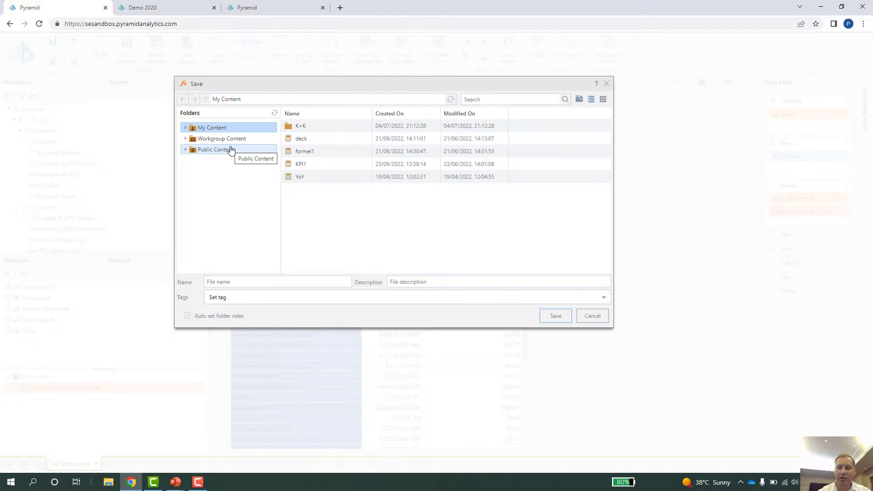
click(589, 316)
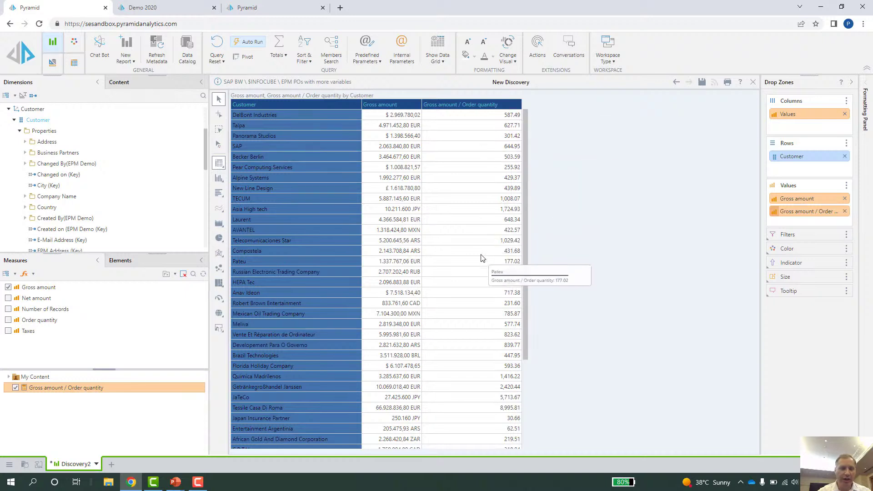
Rename the ratio calculation to 'Ratio' in its Calculation Properties
right_click(97, 388)
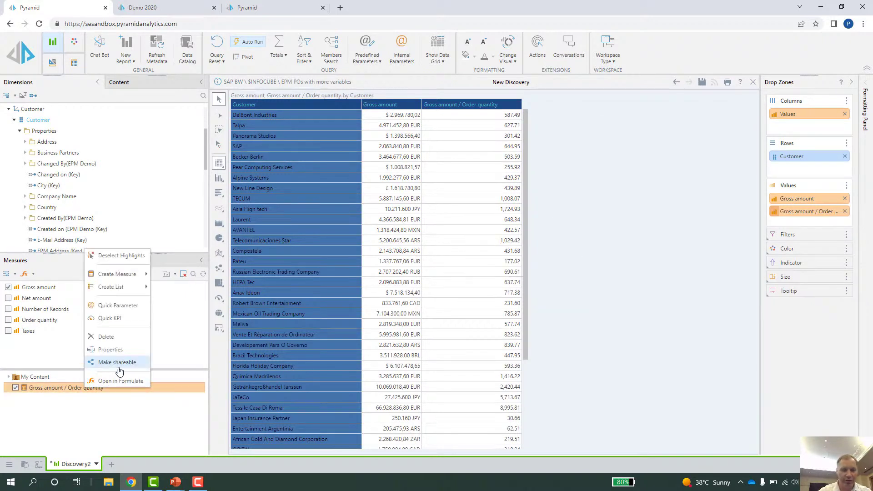
click(117, 349)
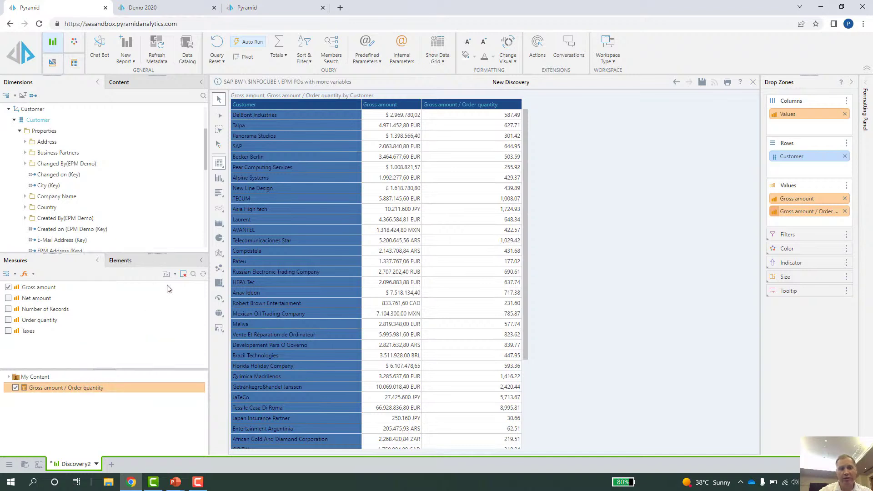
drag(267, 109, 181, 113)
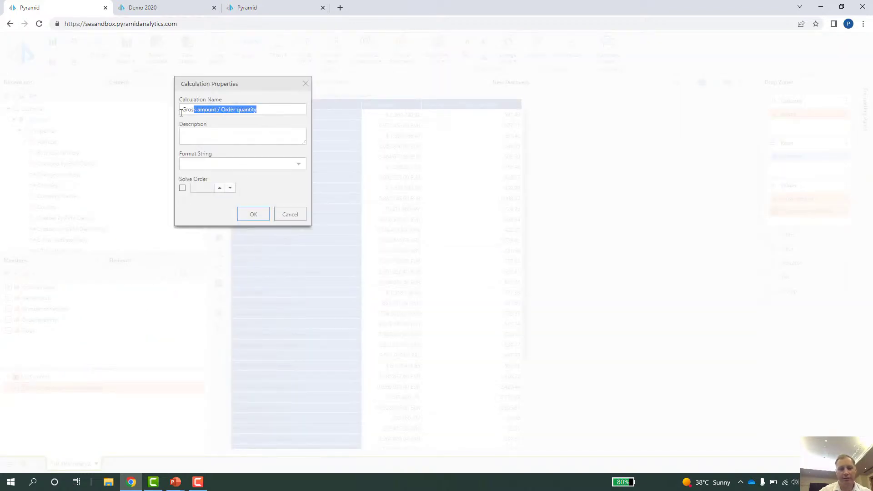
key(BackSpace)
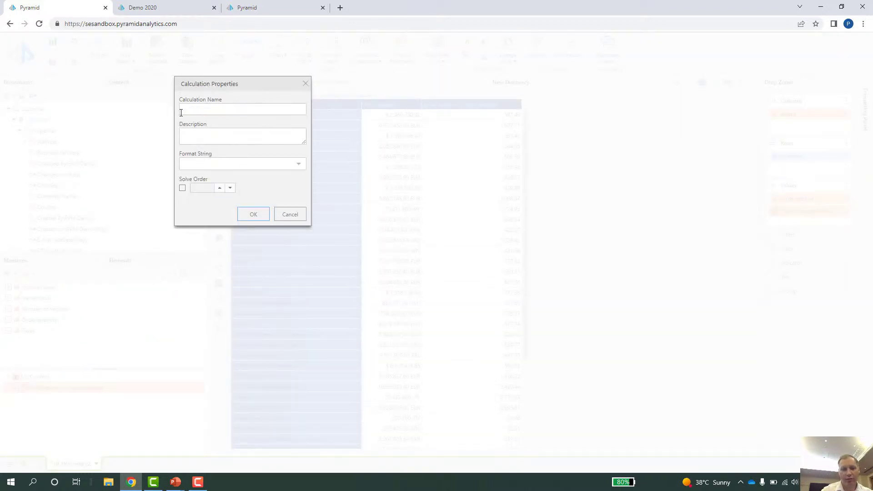
text(Ratio)
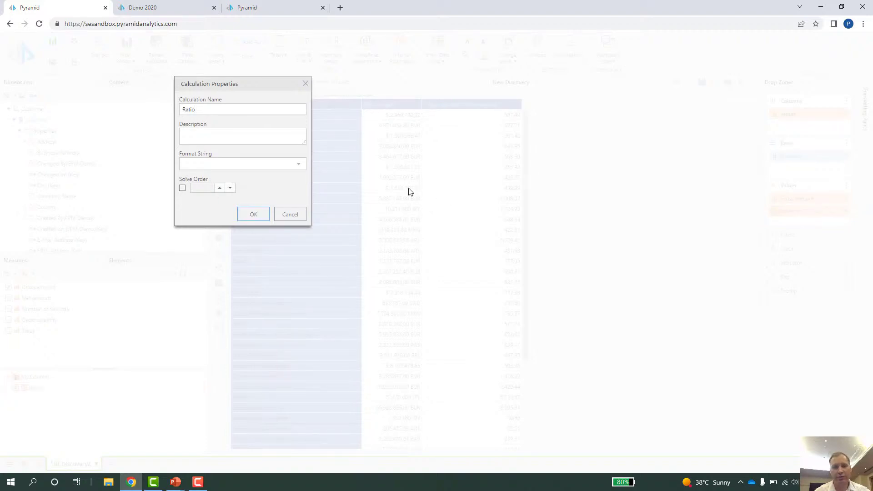
click(253, 214)
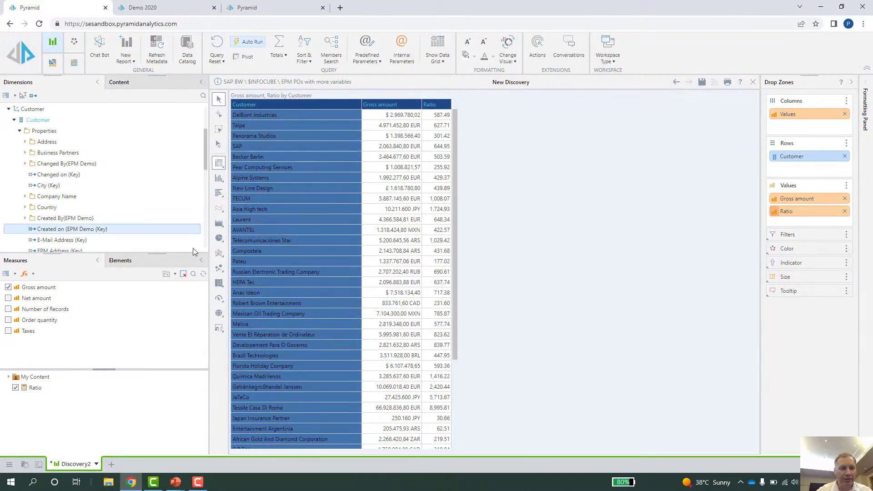
scroll(91, 161, up, 3)
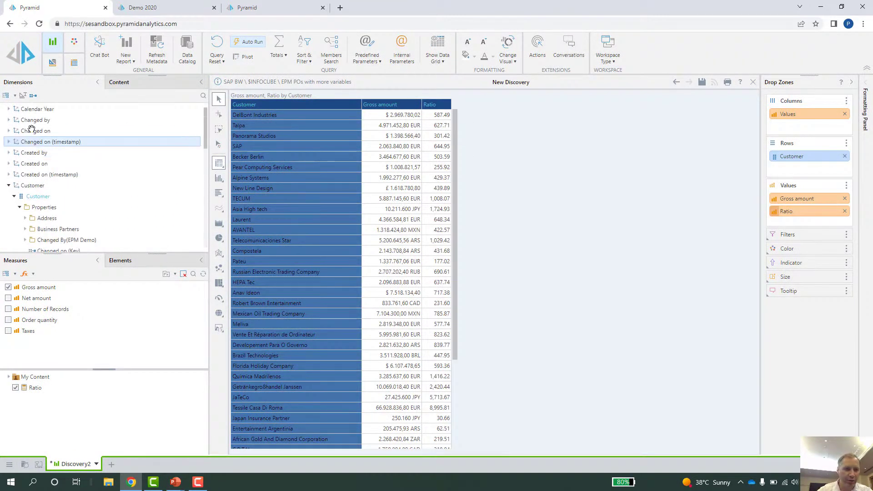
Place Calendar Year on columns above the measures, splitting figures into 2018 through 2022
click(9, 109)
drag(23, 121, 801, 126)
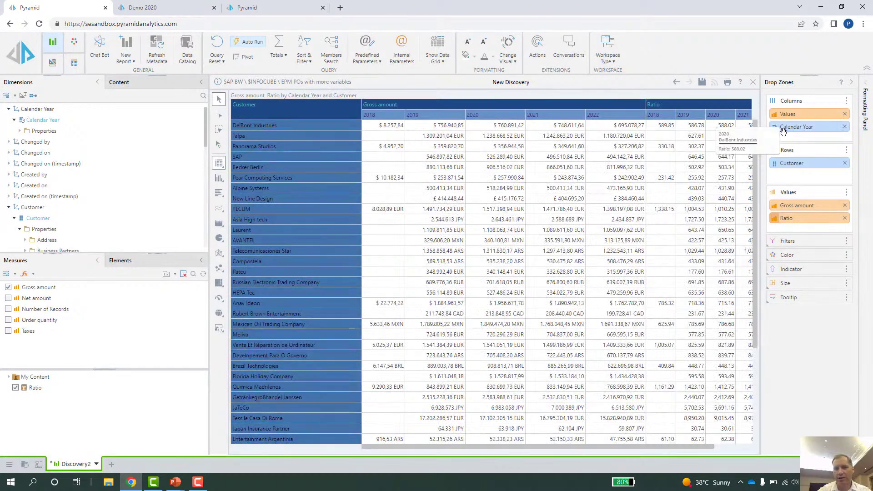
drag(806, 123, 805, 112)
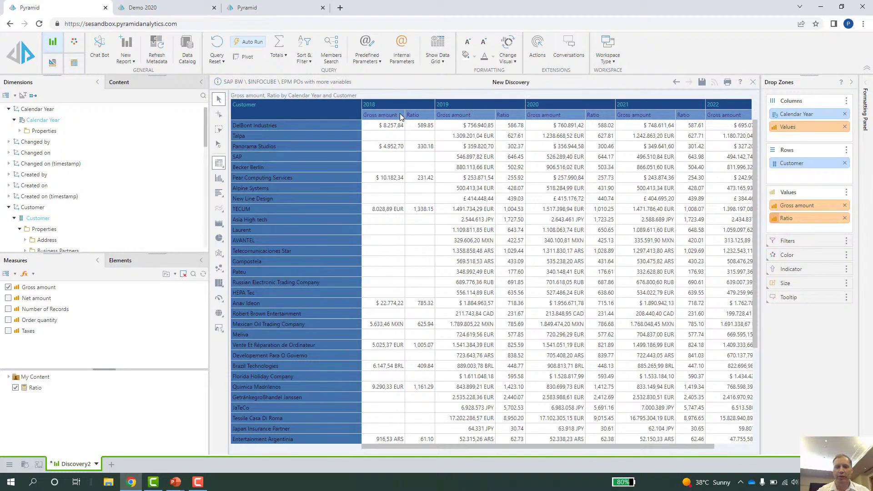
Add a Difference From Previous measure on Gross amount, creating Δ Previous Gross amount columns per year
click(466, 115)
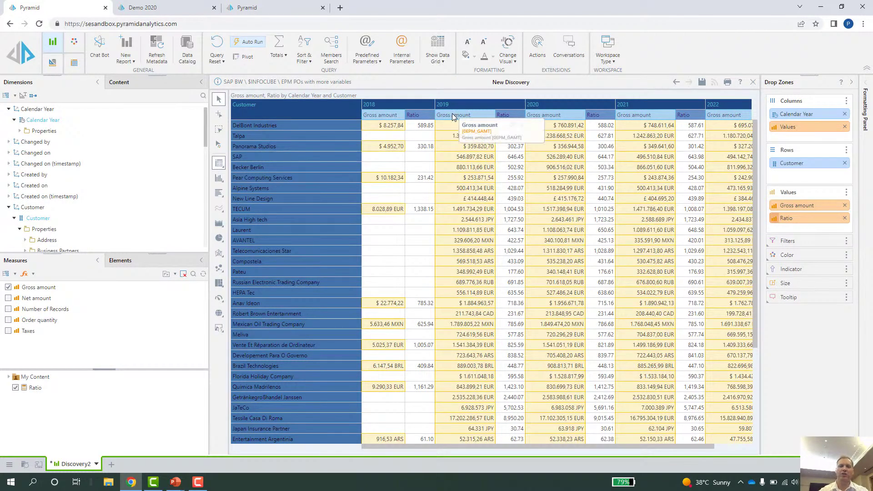
right_click(457, 115)
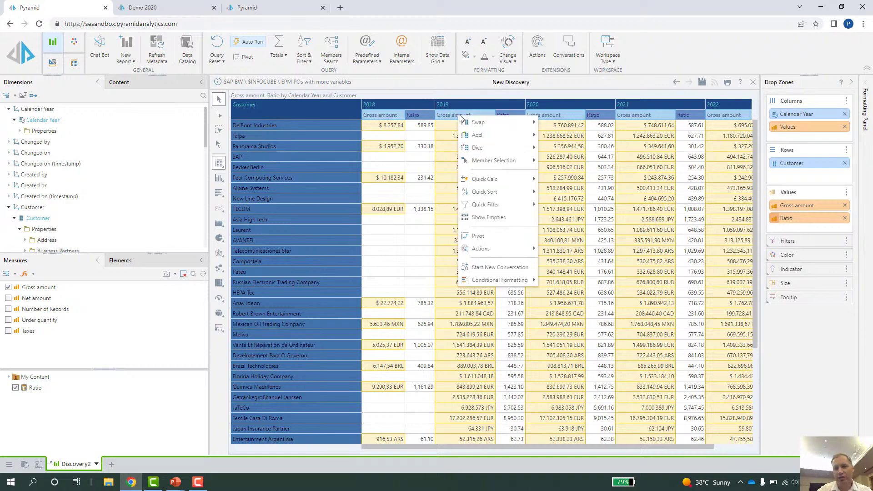
mouse_move(493, 180)
mouse_move(570, 180)
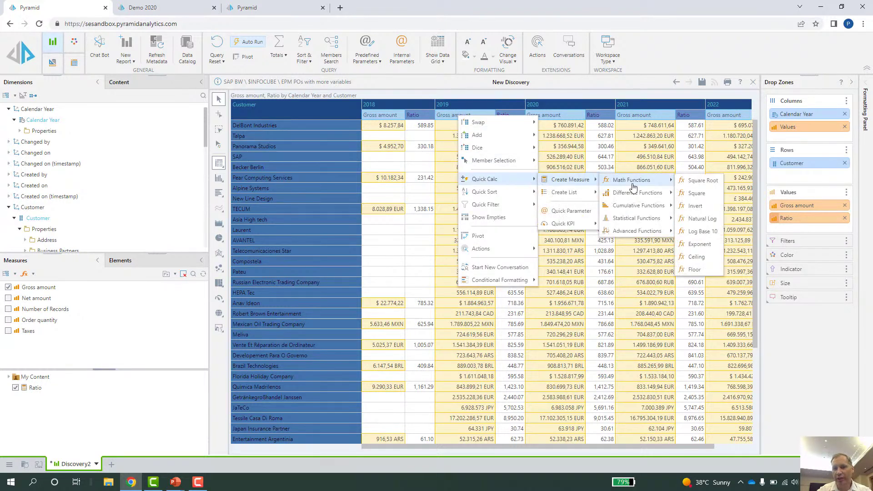
mouse_move(637, 193)
mouse_move(742, 196)
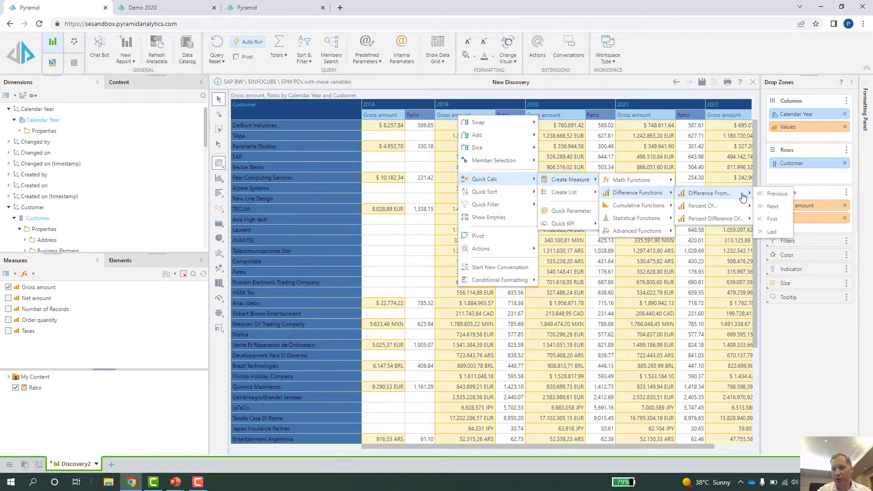
click(776, 195)
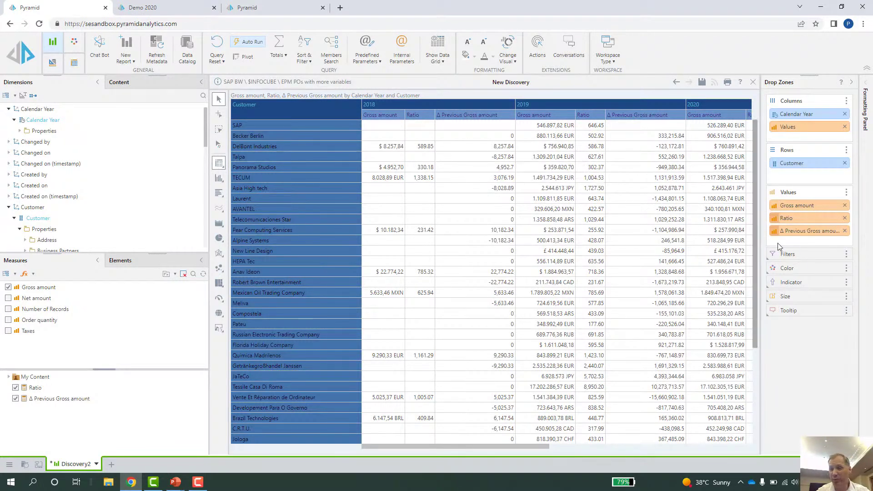
Show Δ Previous Gross amount as trend-arrow indicators coloured by the same measure
drag(816, 233, 645, 298)
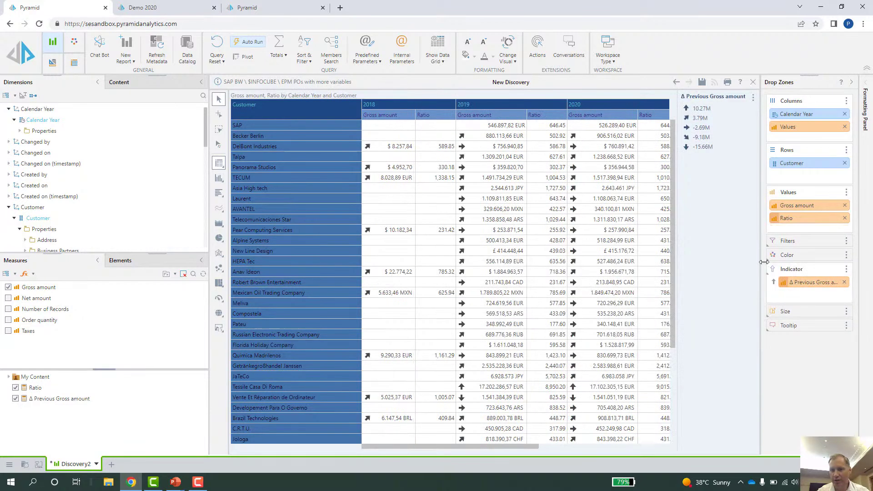
right_click(804, 283)
mouse_move(821, 307)
mouse_move(790, 309)
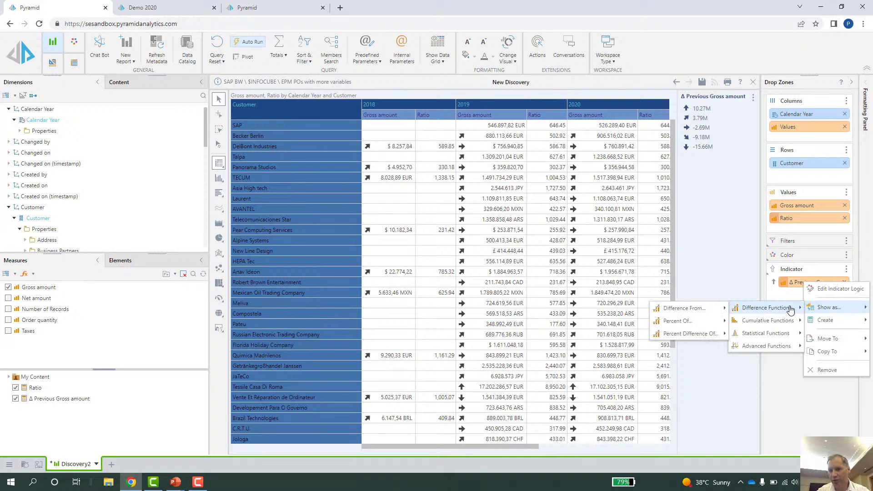
mouse_move(835, 352)
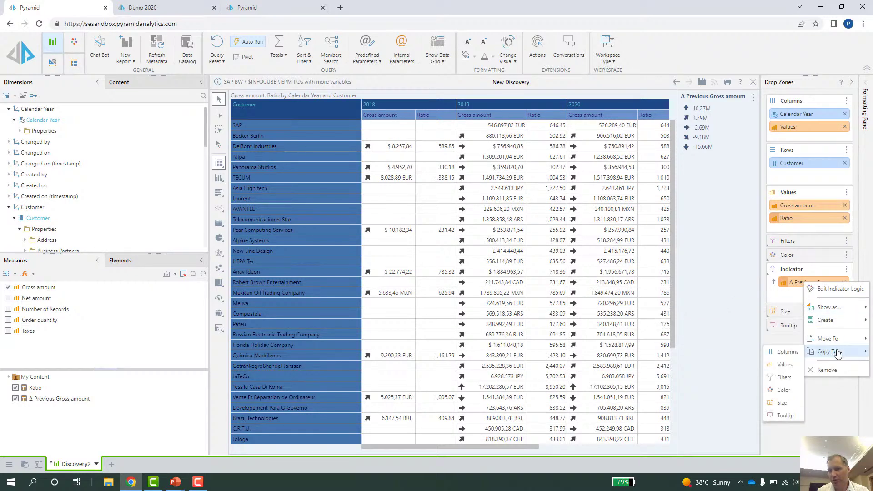
click(784, 390)
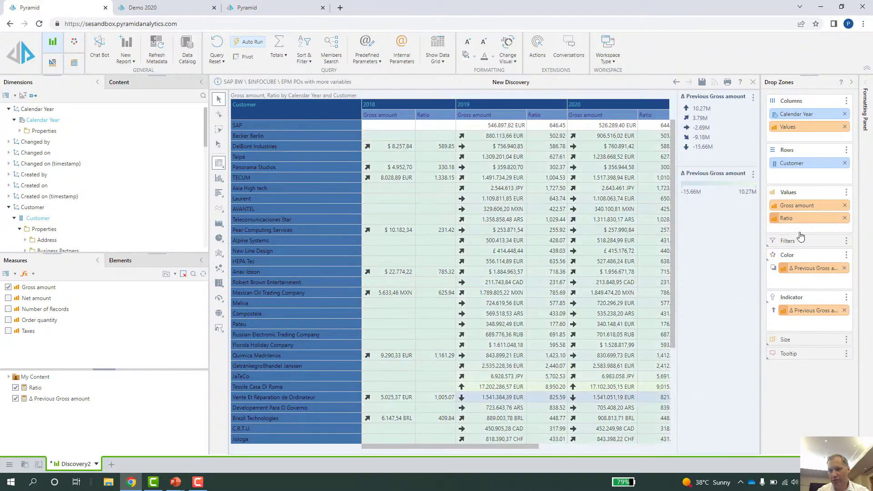
drag(811, 268, 638, 398)
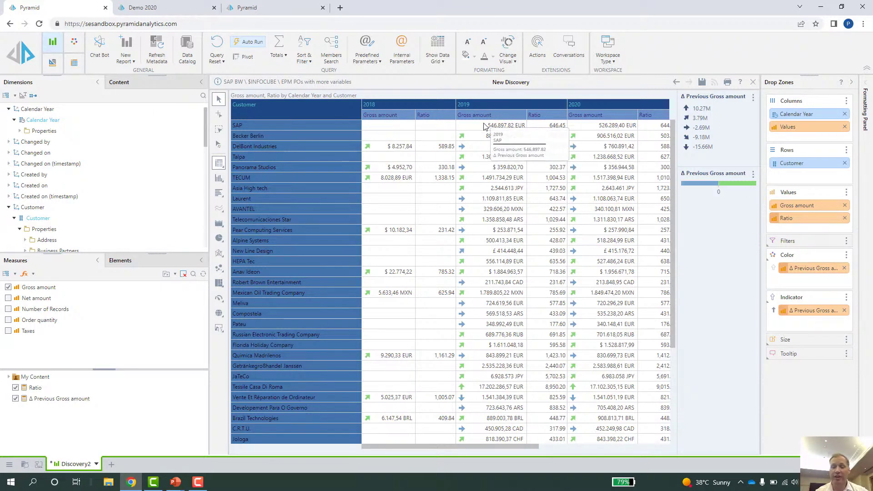
Create a Percent Difference Of Previous quick calc on Ratio, named Δ % Previous Ratio
right_click(544, 114)
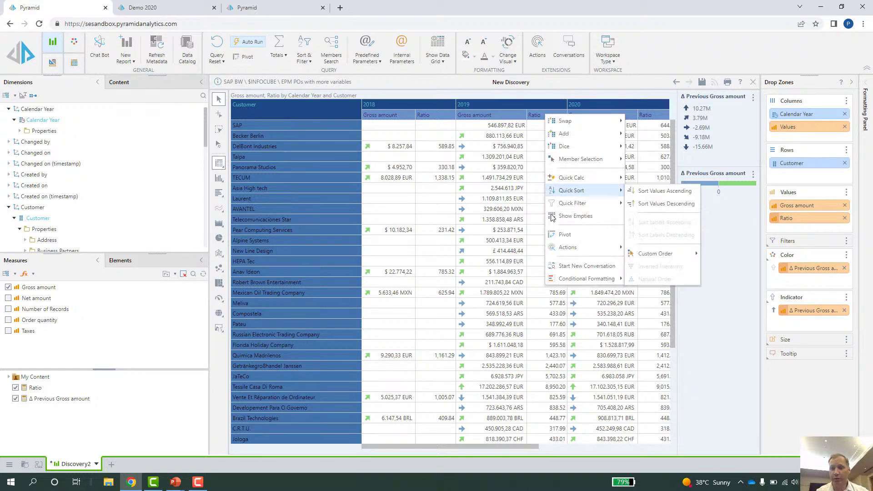
mouse_move(598, 163)
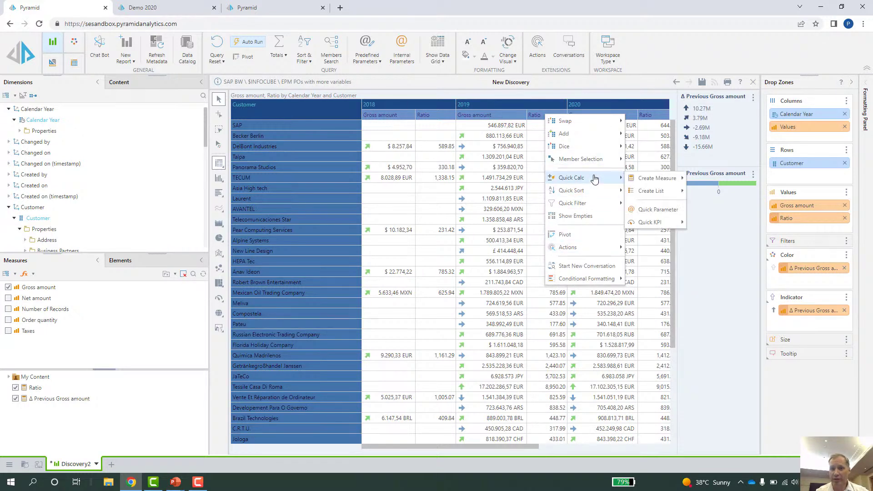
mouse_move(665, 198)
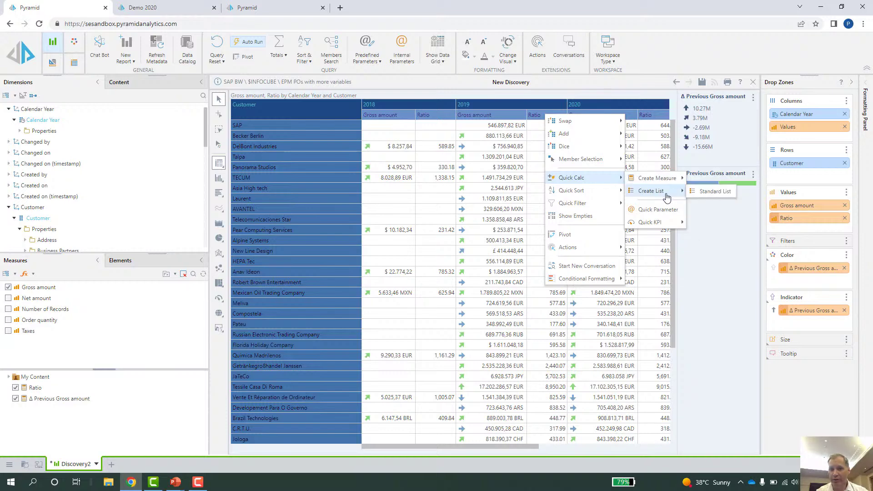
mouse_move(657, 178)
mouse_move(709, 192)
mouse_move(745, 192)
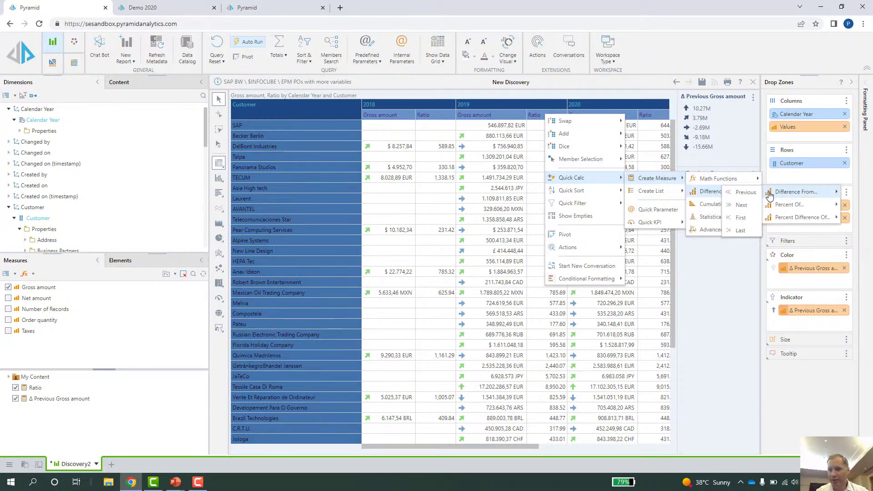
mouse_move(799, 205)
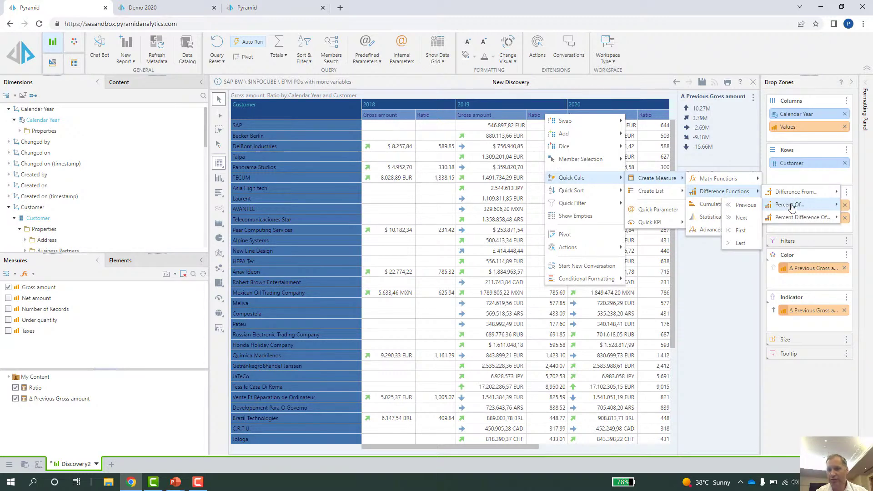
click(747, 219)
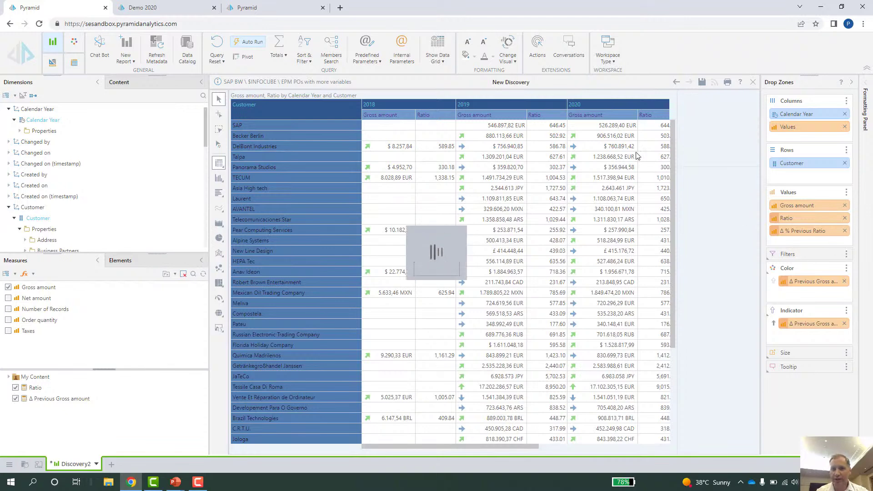
Move Δ % Previous Ratio from Values to the Indicator zone to show percent change beside each Ratio
drag(793, 230, 675, 351)
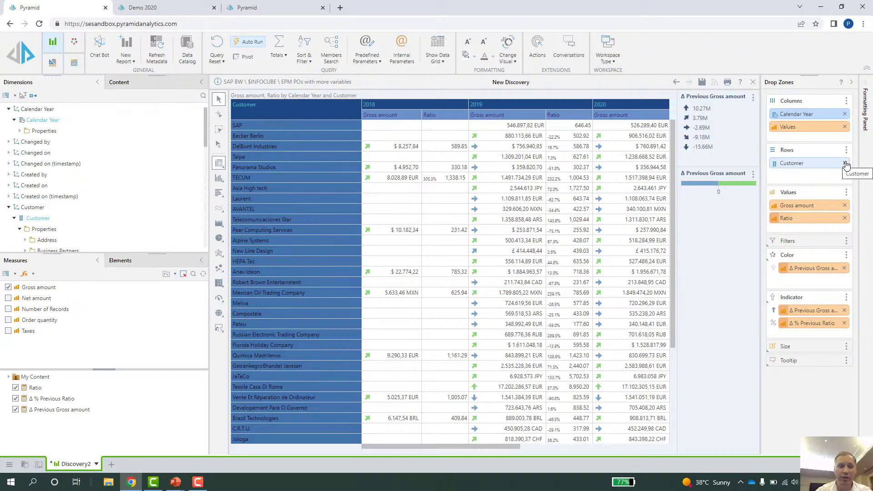
Replace Customer with Product category on the grid rows, expanding Computer Systems and Personal
click(845, 164)
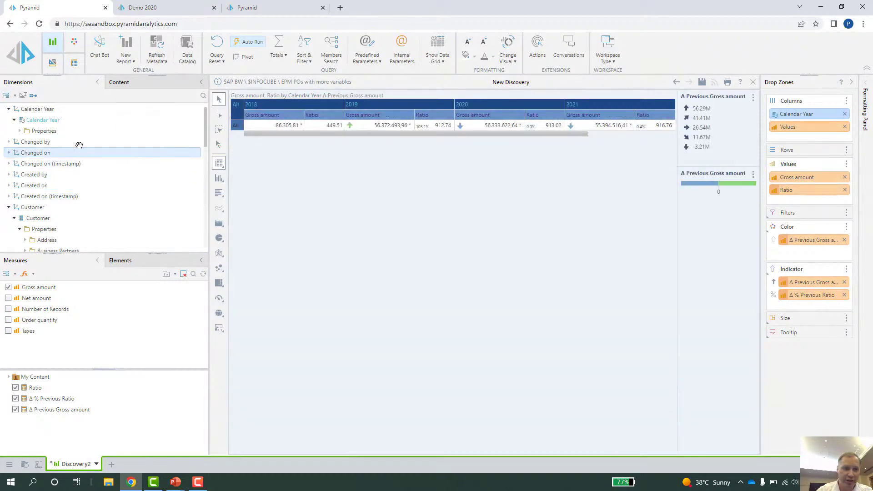
scroll(61, 163, down, 10)
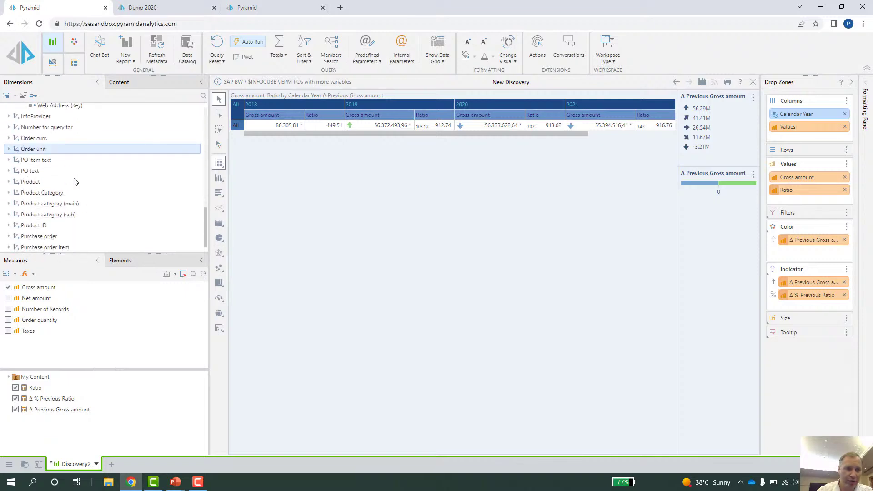
click(9, 193)
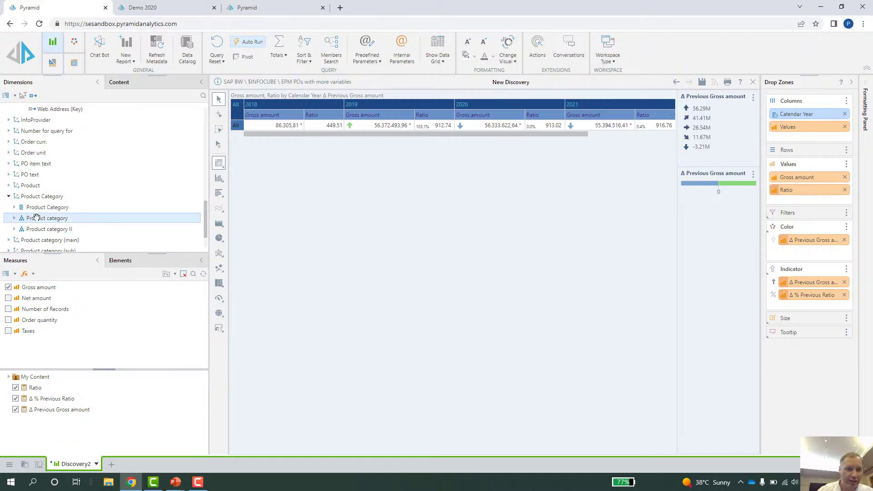
drag(44, 220, 801, 150)
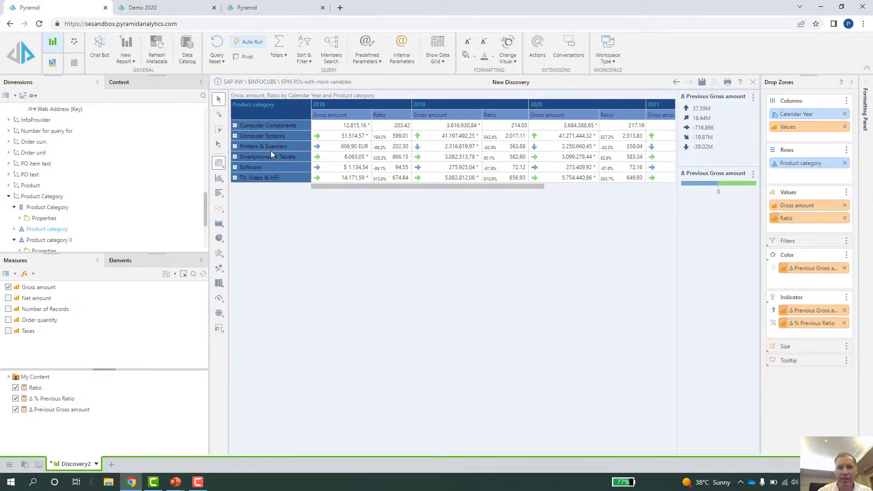
click(235, 137)
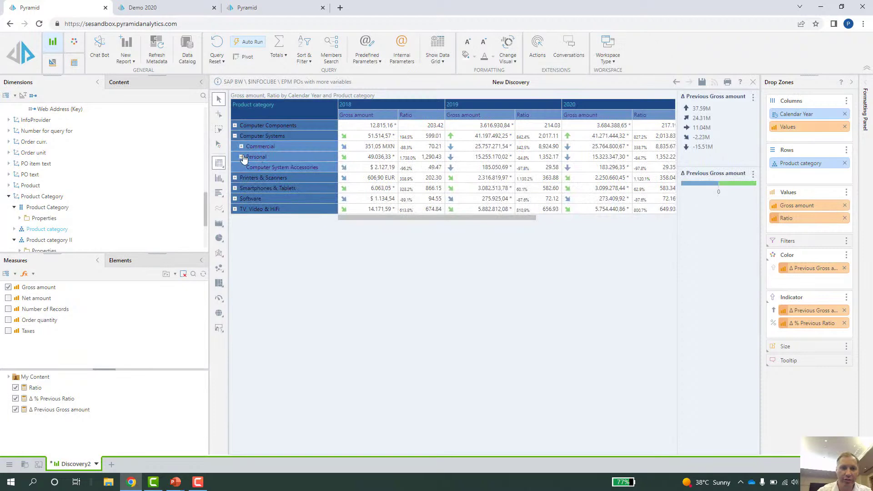
click(241, 157)
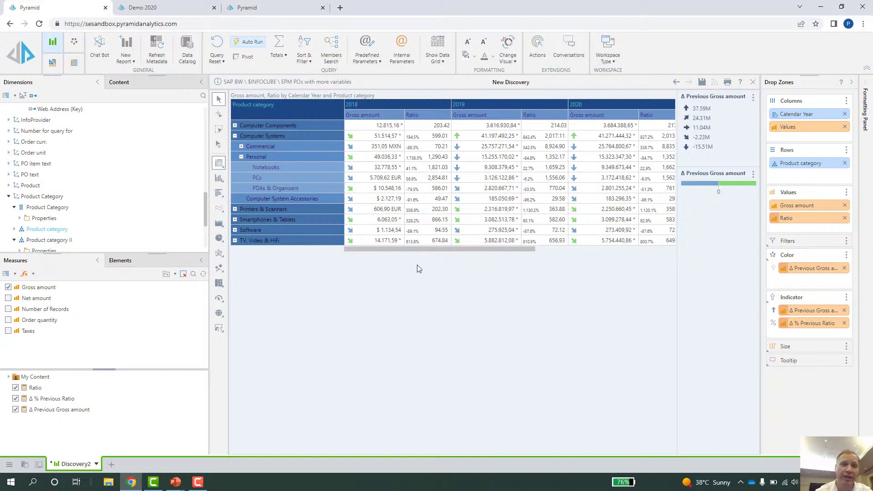
On the Demo 2020 dashboard, cross-filter to JaTeCo, then clear the filter
click(196, 5)
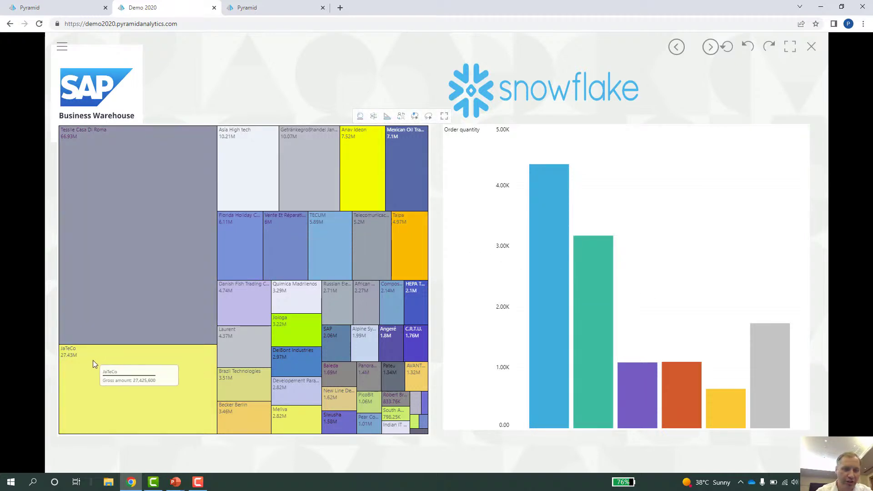
click(96, 371)
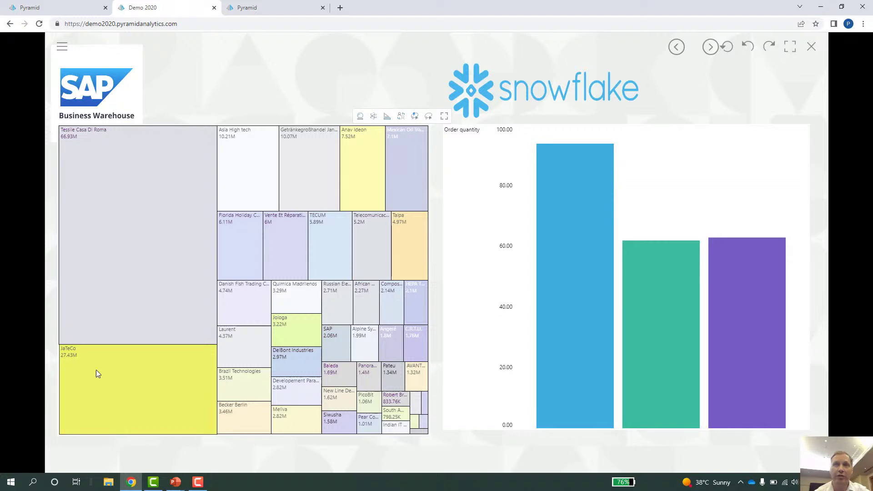
mouse_move(606, 201)
click(676, 187)
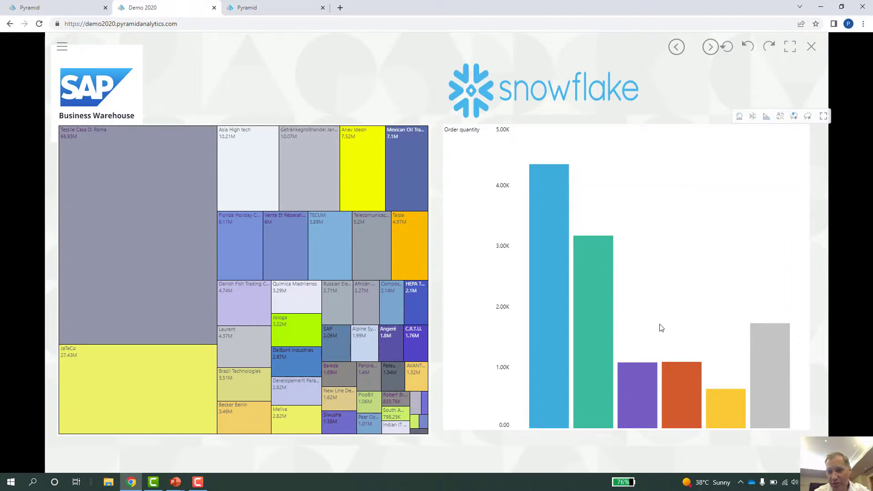
Filter the SAP treemap to the Printers & Scanners category
mouse_move(643, 386)
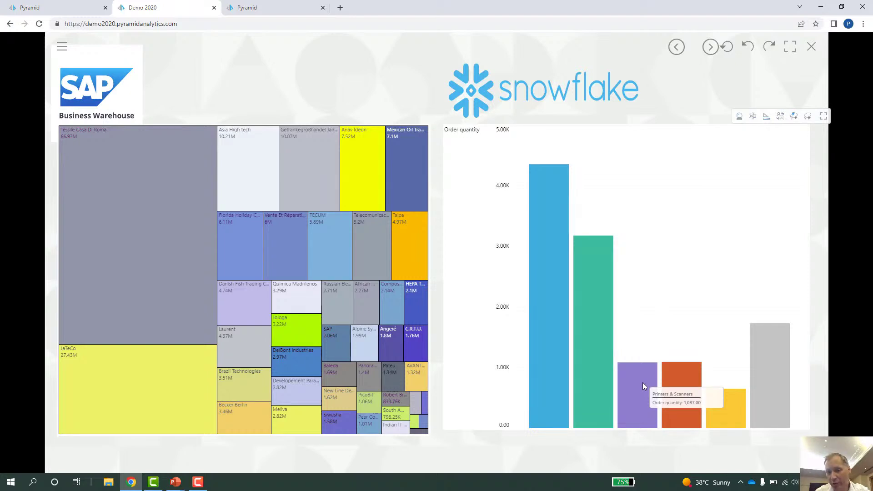
click(643, 383)
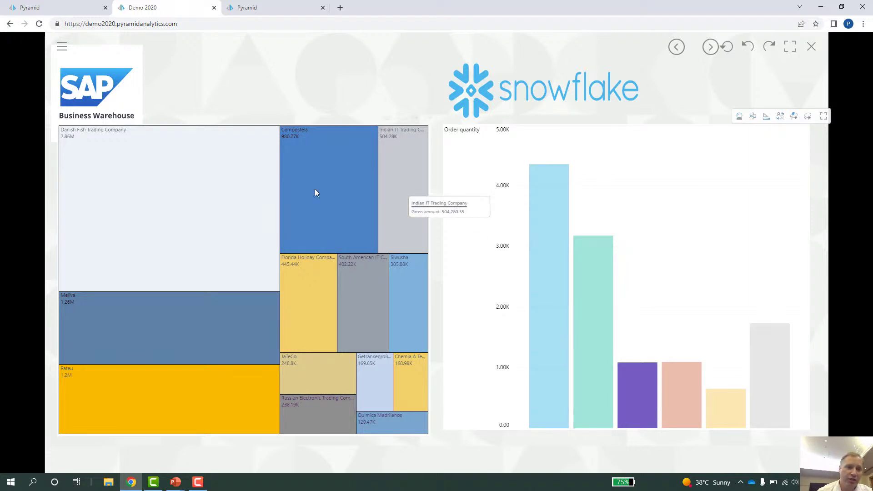
mouse_move(118, 162)
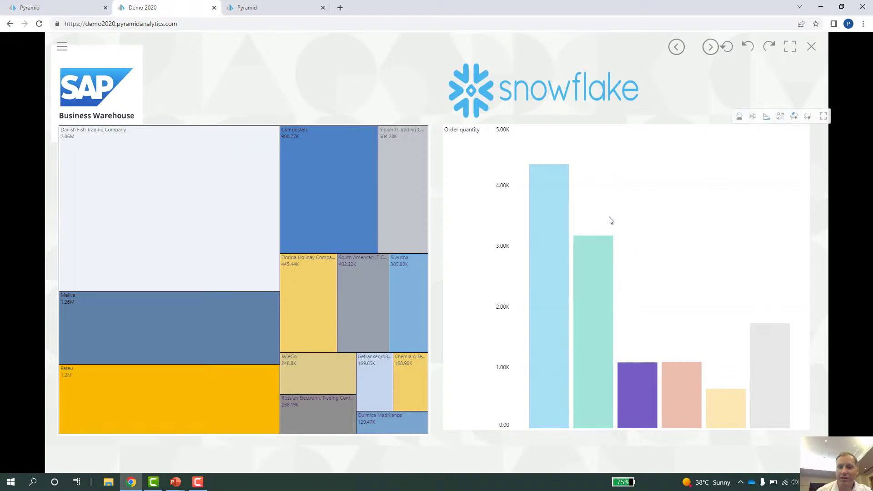
Clear the Printers & Scanners filter so the SAP treemap shows all customers
click(638, 215)
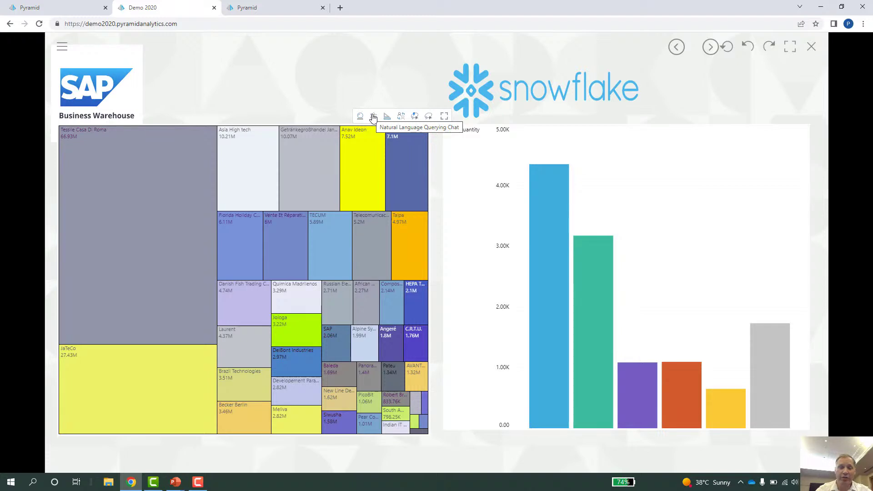
In the SAP visual's chat bot, send 'show as circle packing'
click(373, 117)
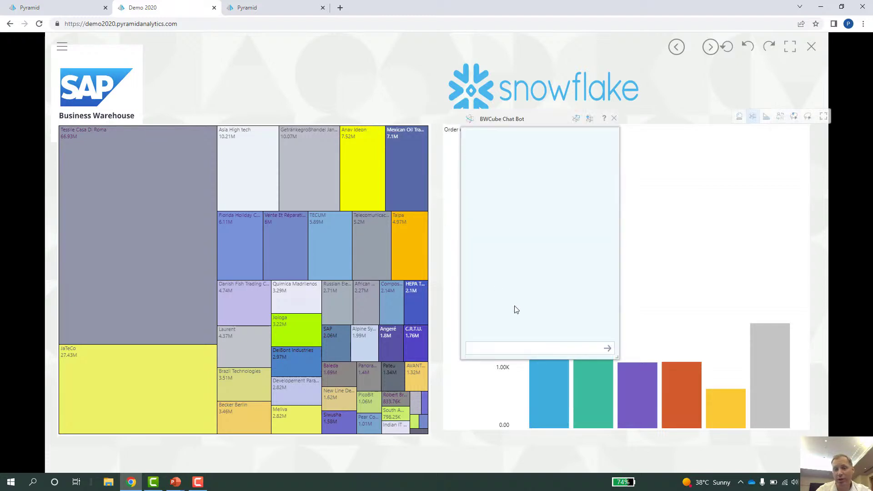
click(503, 347)
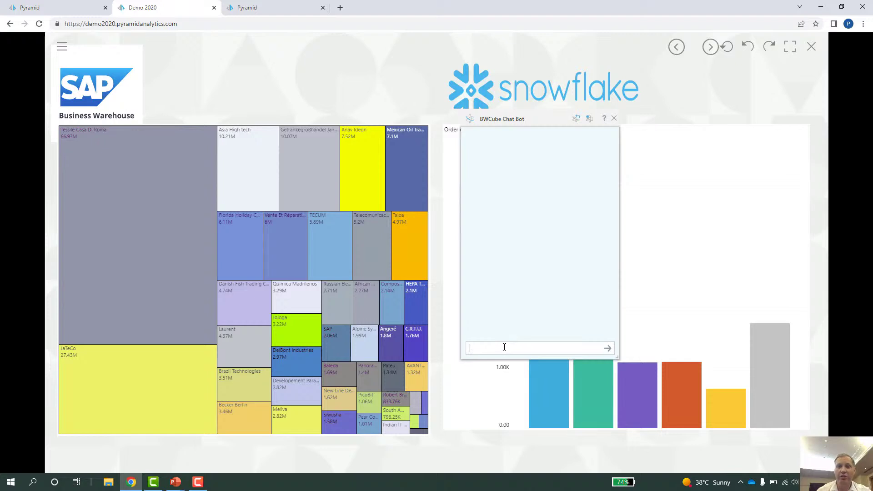
text(swap)
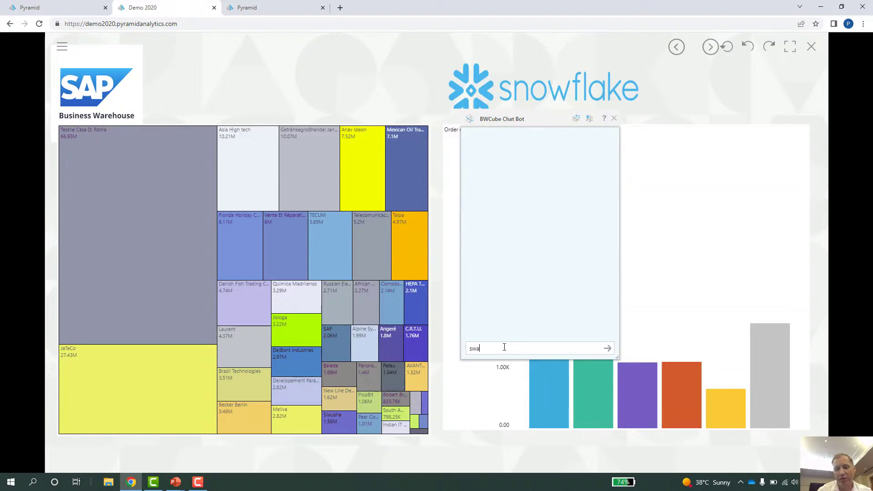
key(BackSpace)
key(BackSpace)
key(BackSpace)
text(ho)
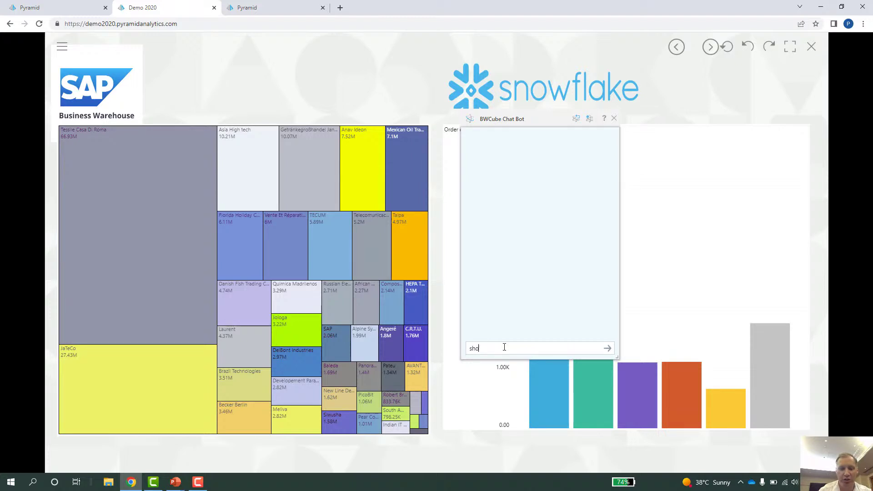
text(w as cir)
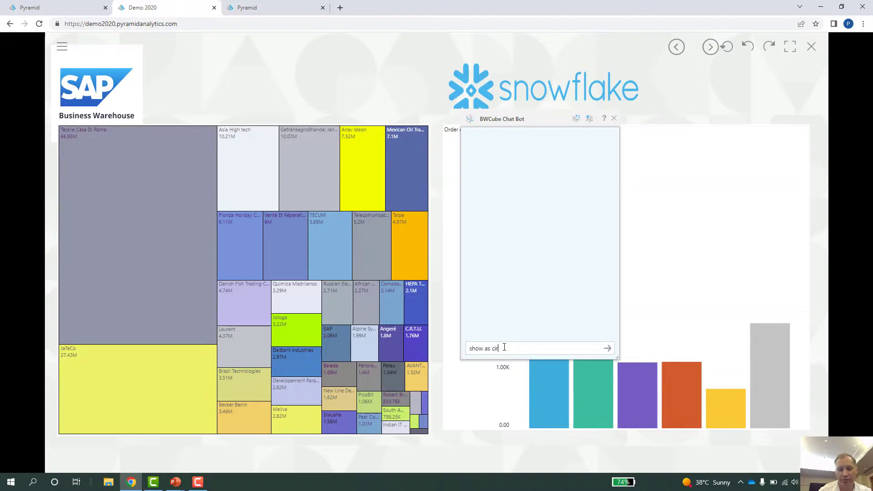
text(cle packing)
key(Return)
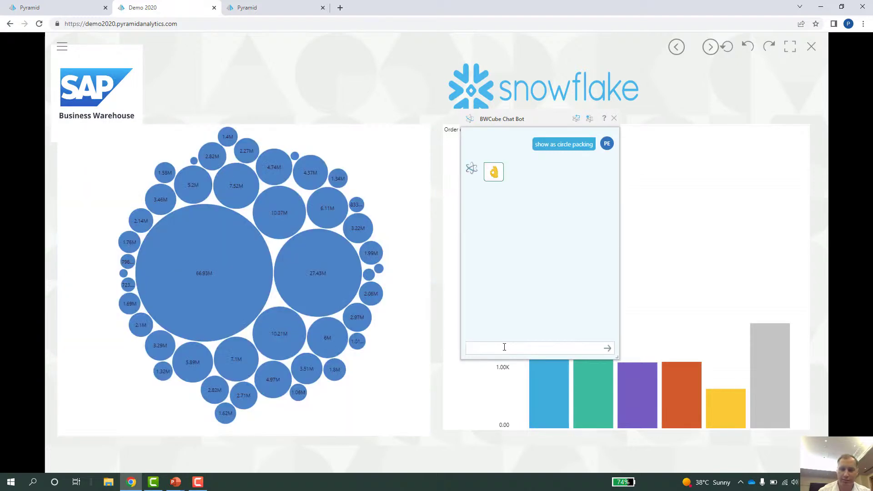
Send 'swap Customer with Order curr.' to chart gross amount by order currency
text(swap )
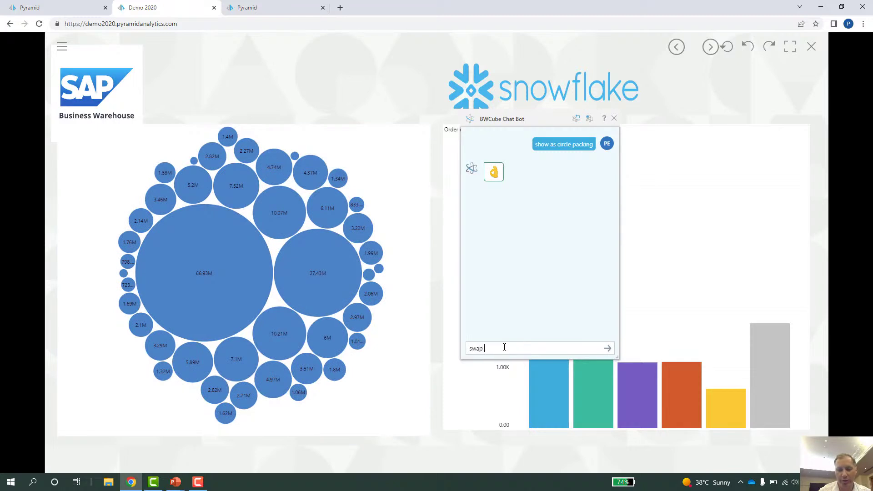
text(cust)
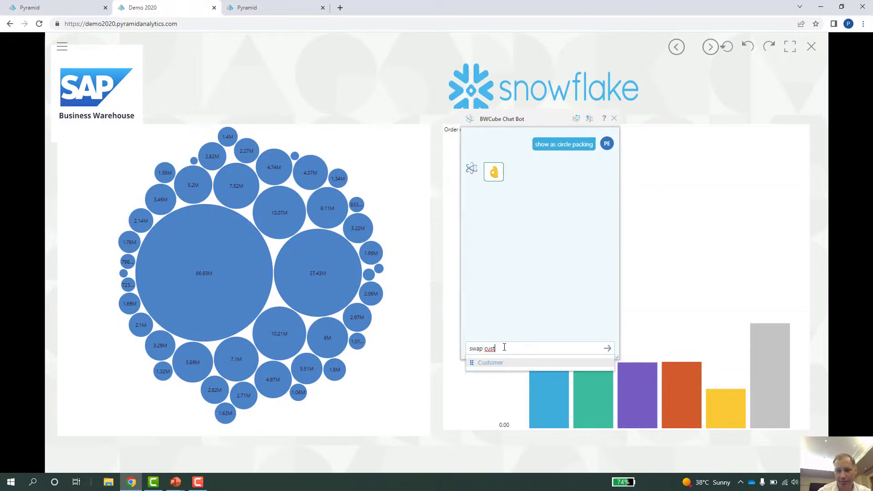
click(504, 362)
text(with orde)
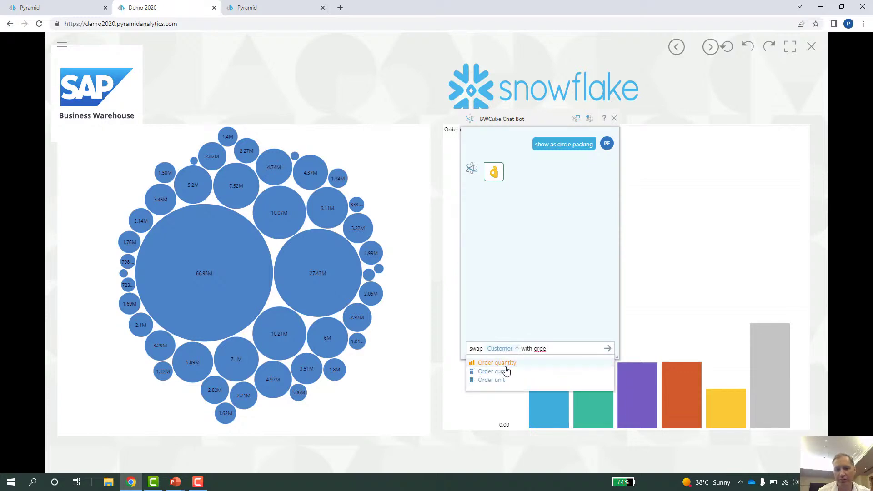
click(503, 372)
key(Return)
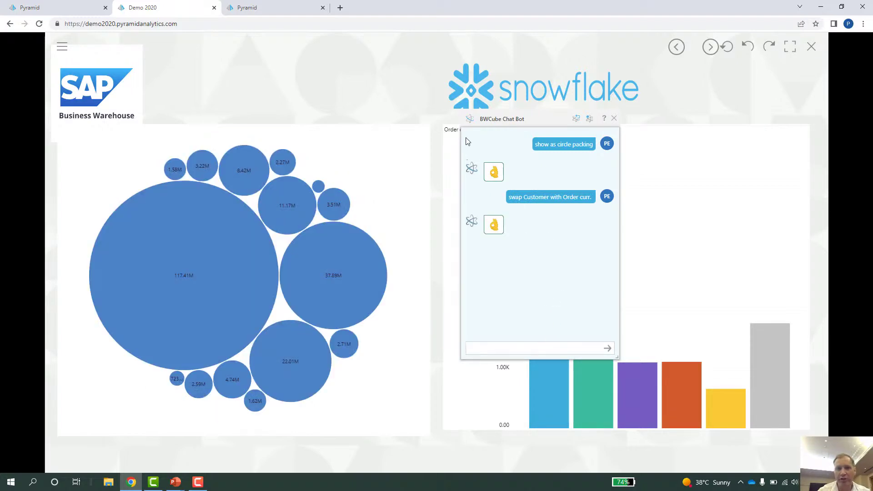
Close the chat bot, cross-filter by the 117.41M, 11.17M and 37.89M bubbles, then clear
click(614, 119)
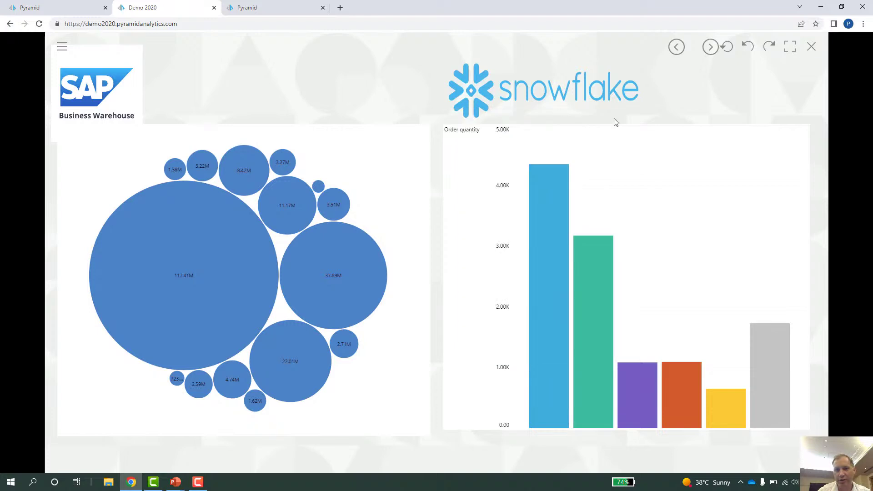
click(159, 280)
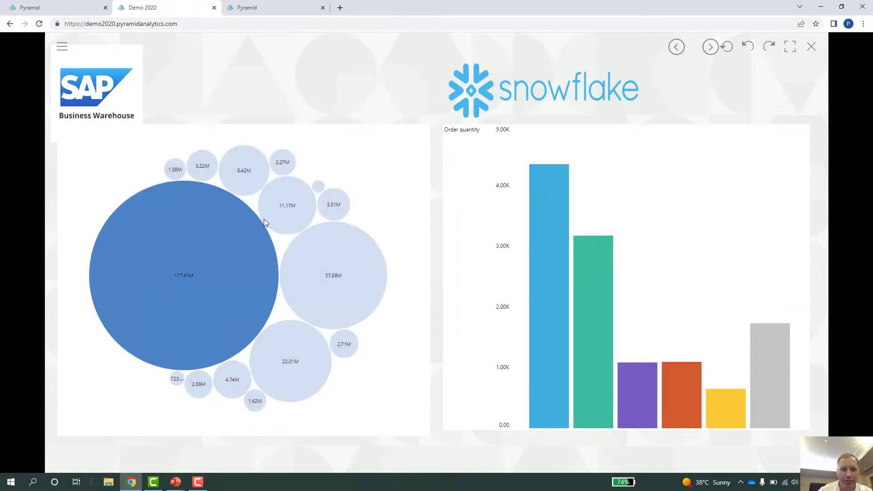
click(287, 197)
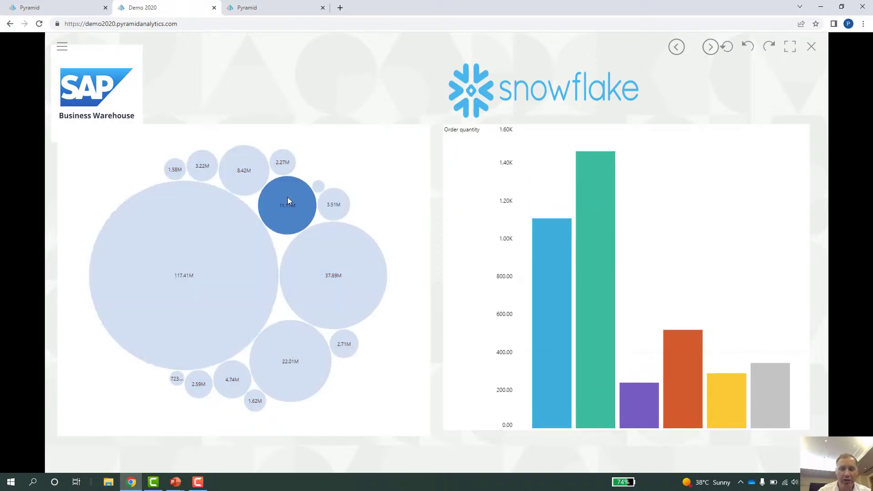
click(329, 253)
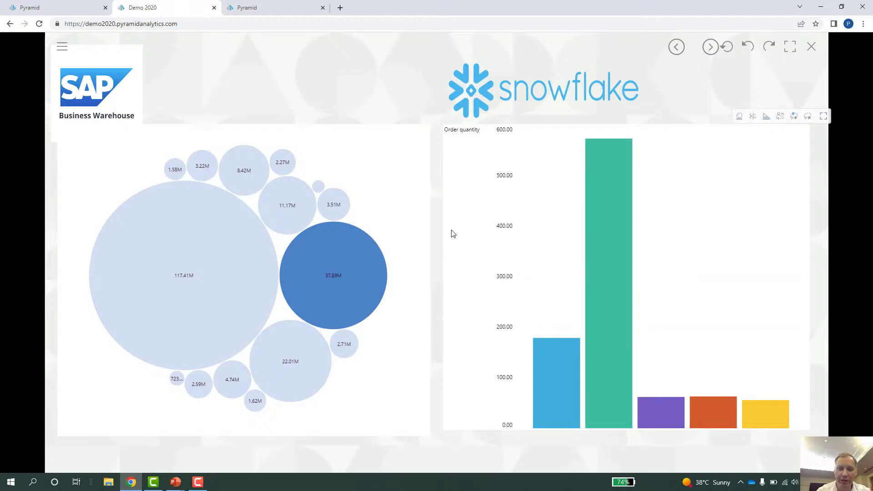
mouse_move(361, 261)
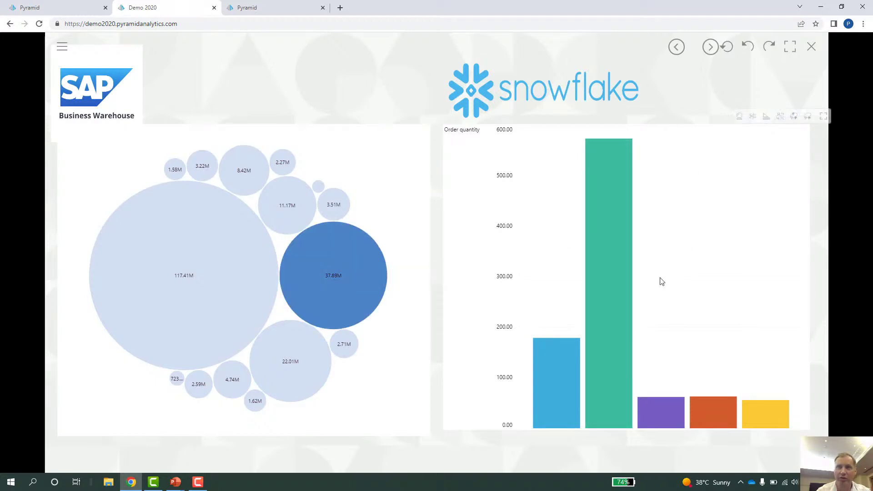
click(382, 266)
Filter the currency circle chart to the Printers & Scanners category
mouse_move(638, 386)
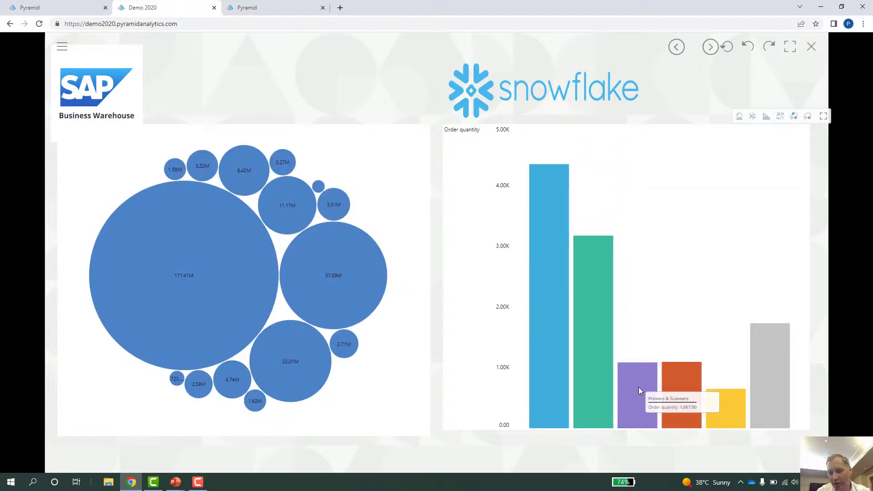
click(638, 387)
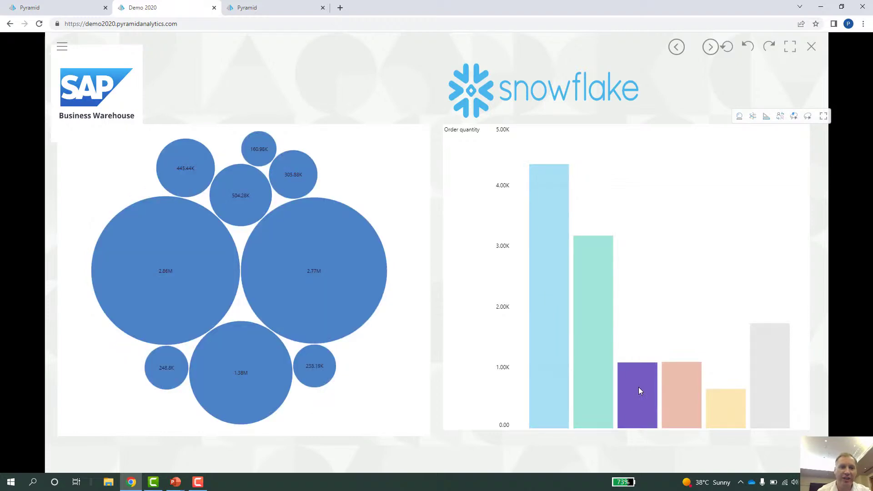
mouse_move(319, 222)
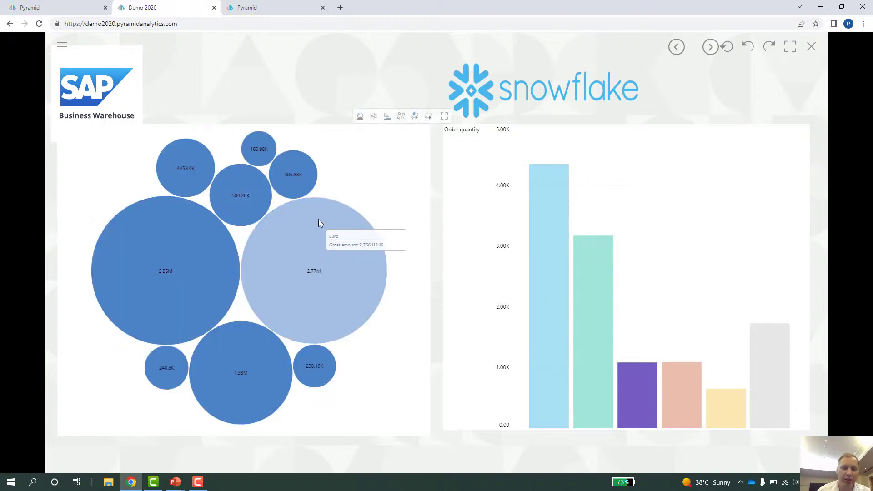
mouse_move(221, 247)
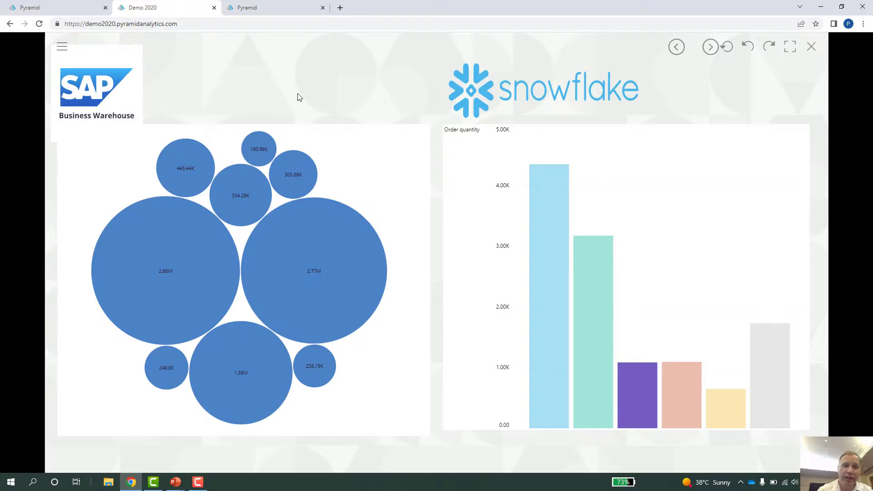
Switch to the Product Analysis dashboard showing 220.38M gross amount
click(292, 10)
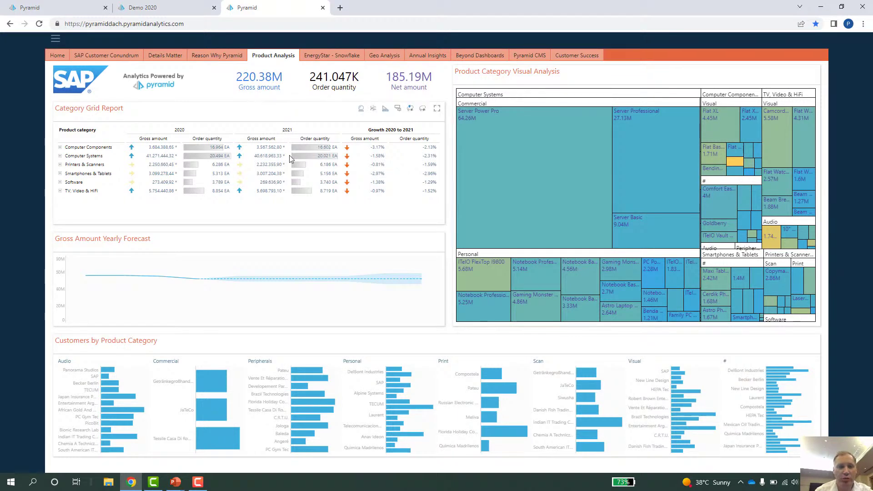
mouse_move(168, 169)
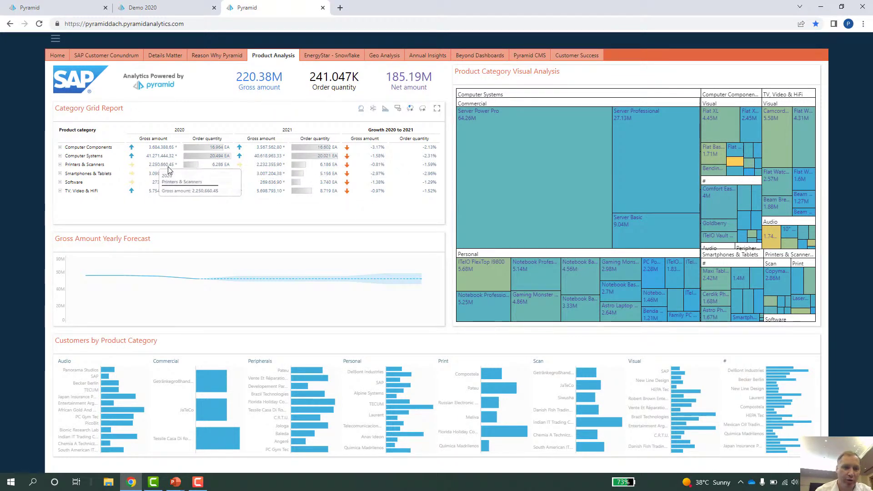
mouse_move(187, 282)
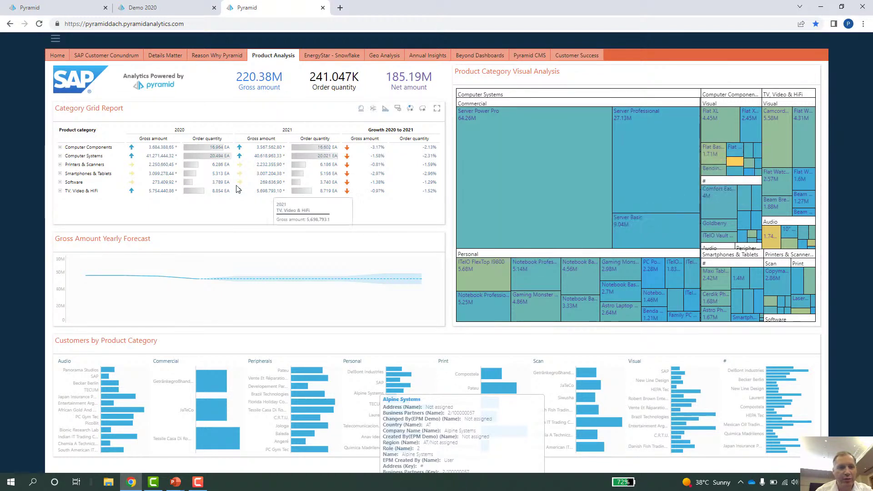
Select Printers & Scanners in the Category Grid Report, limiting all visuals to 8.91M gross amount
click(95, 165)
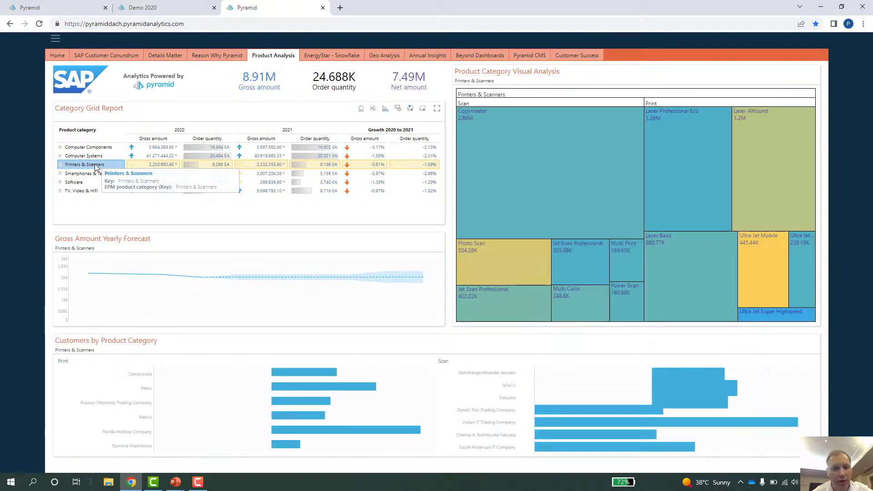